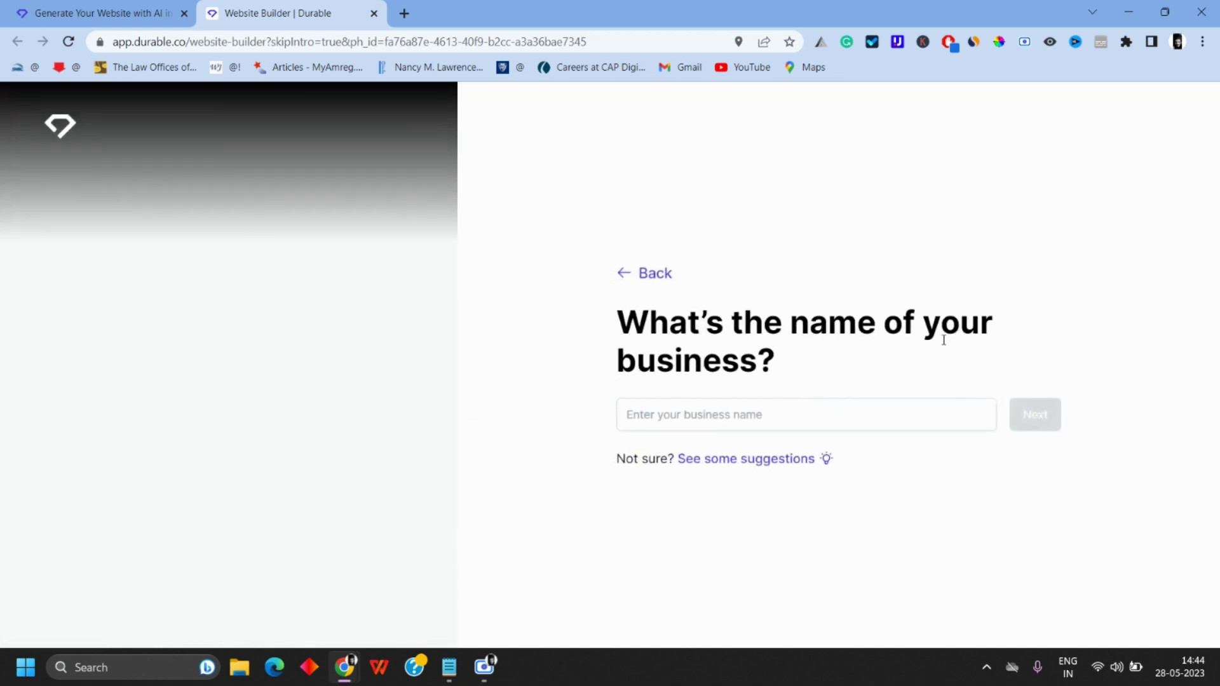
Step: Set the business name to "D Tech Tamizha", generate the website and open the finished result
click(682, 416)
text(D t)
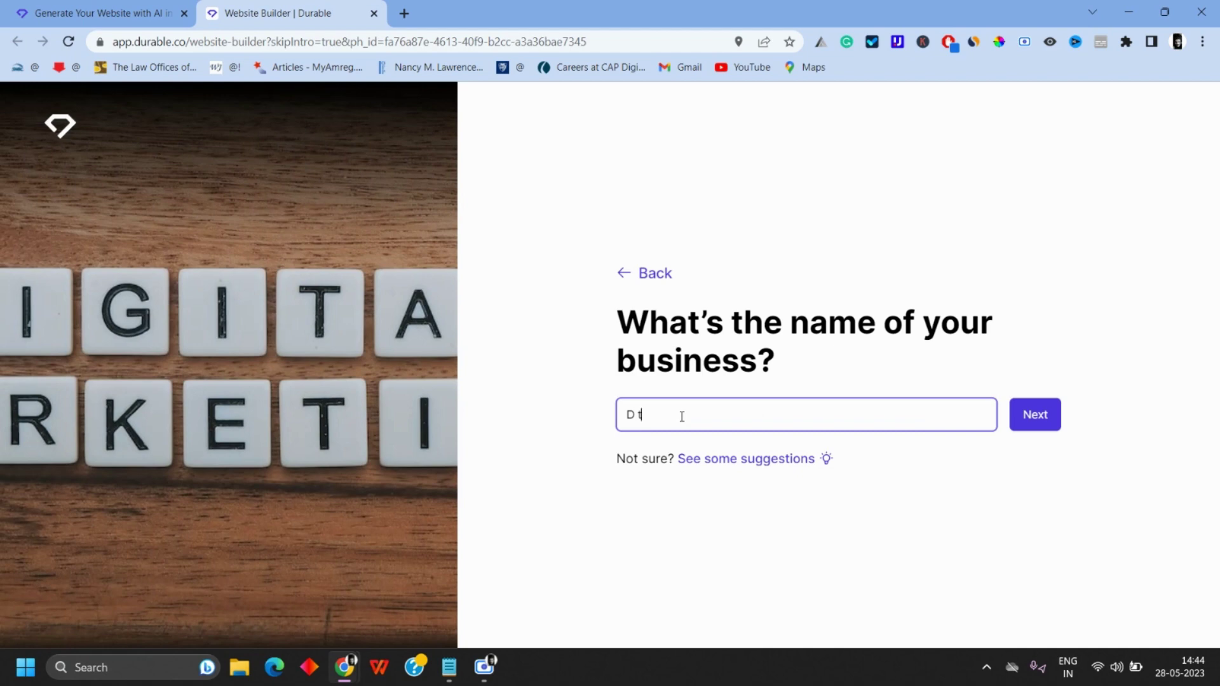
key(BackSpace)
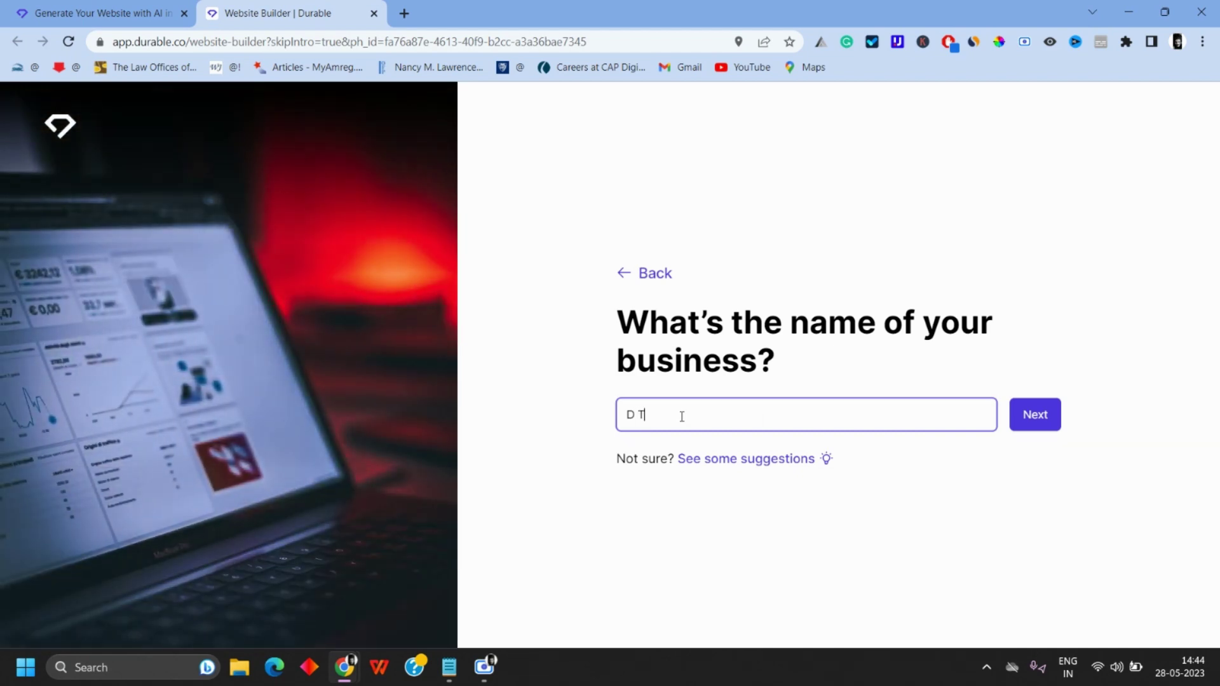
text(Tech)
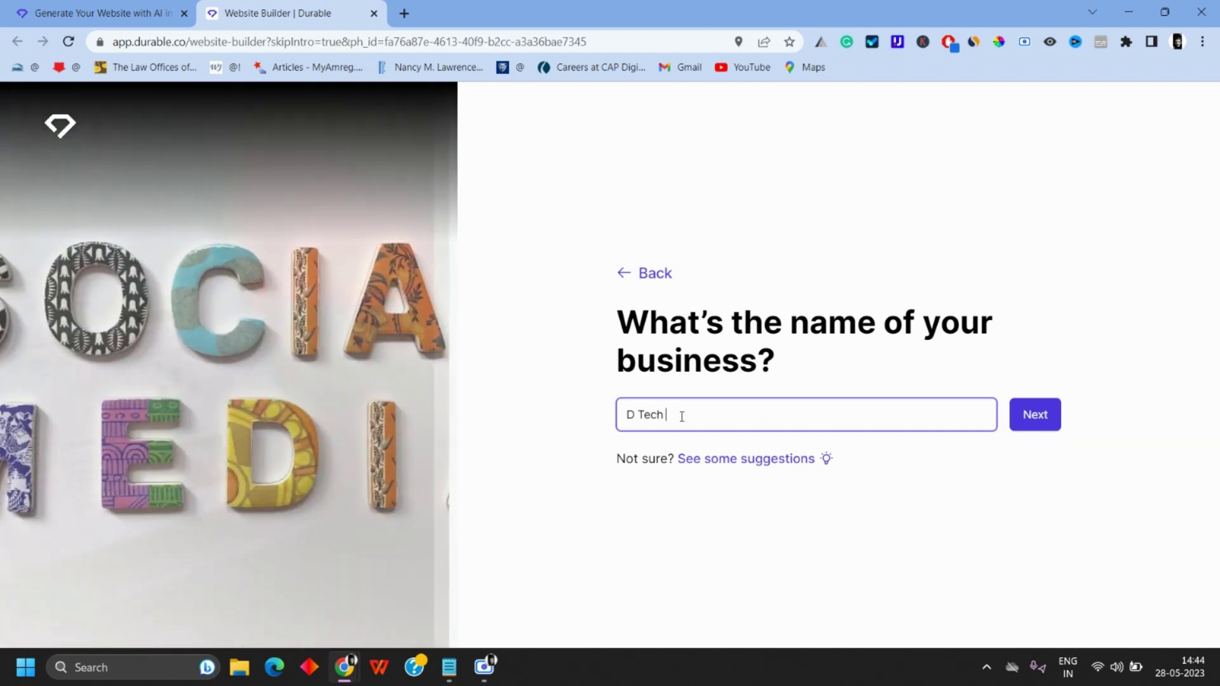
text( Tain)
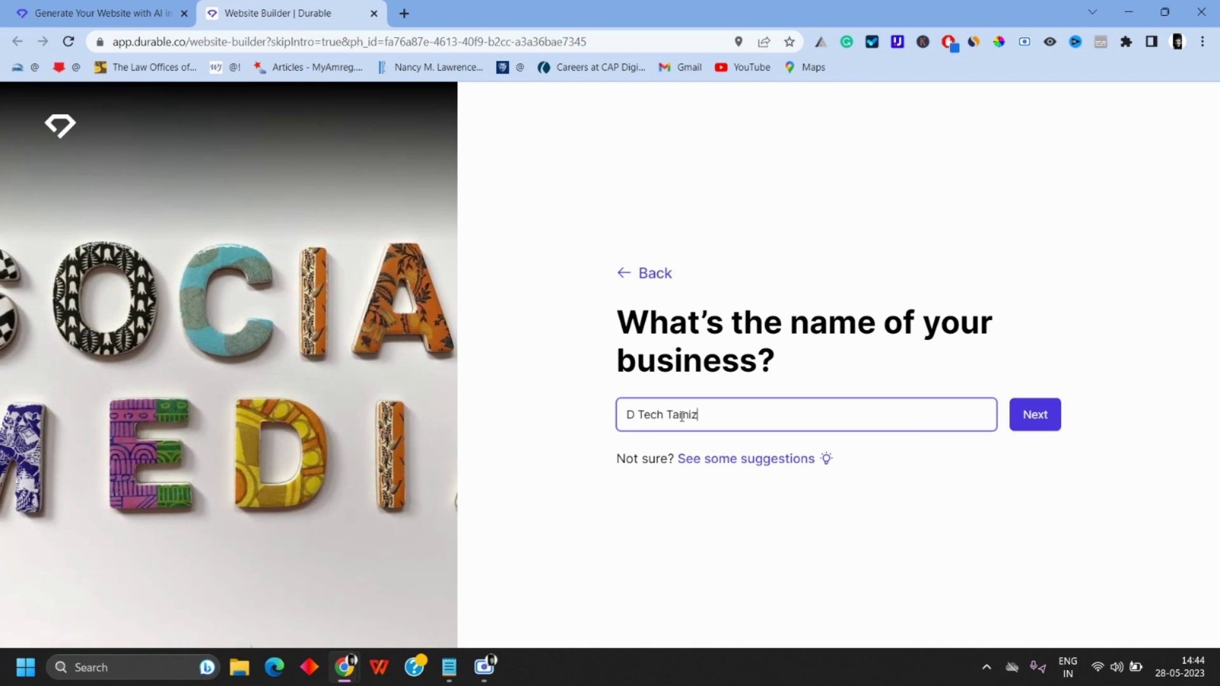
text(izha)
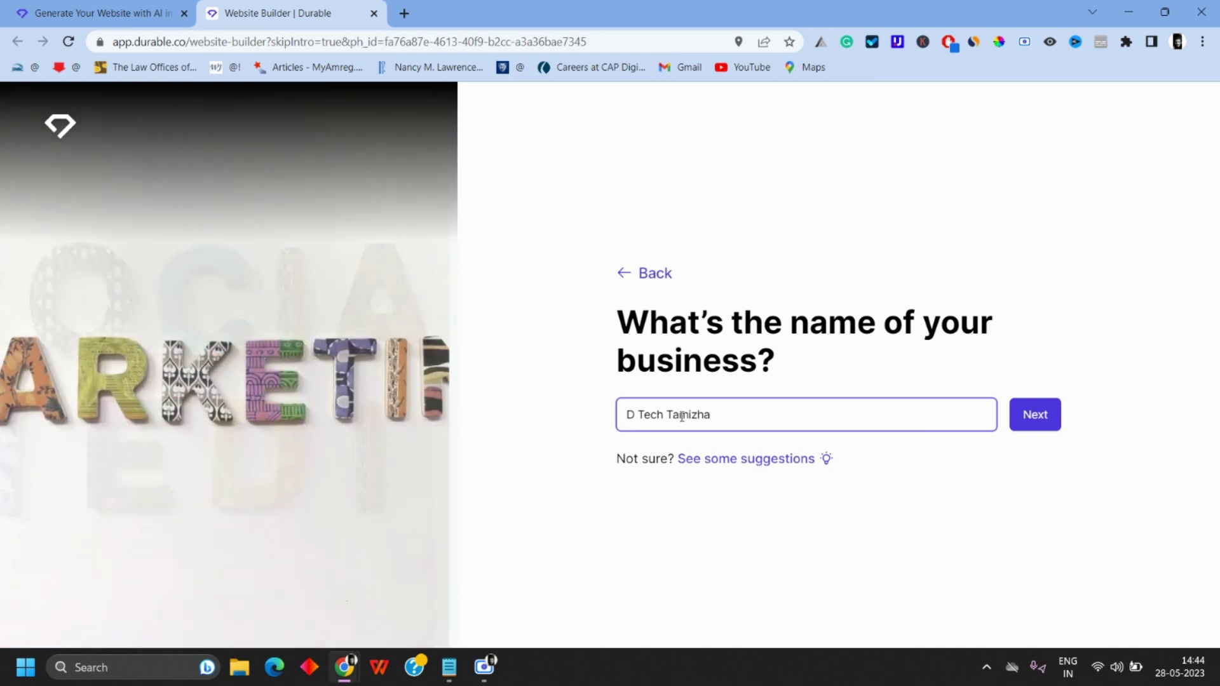
click(1036, 417)
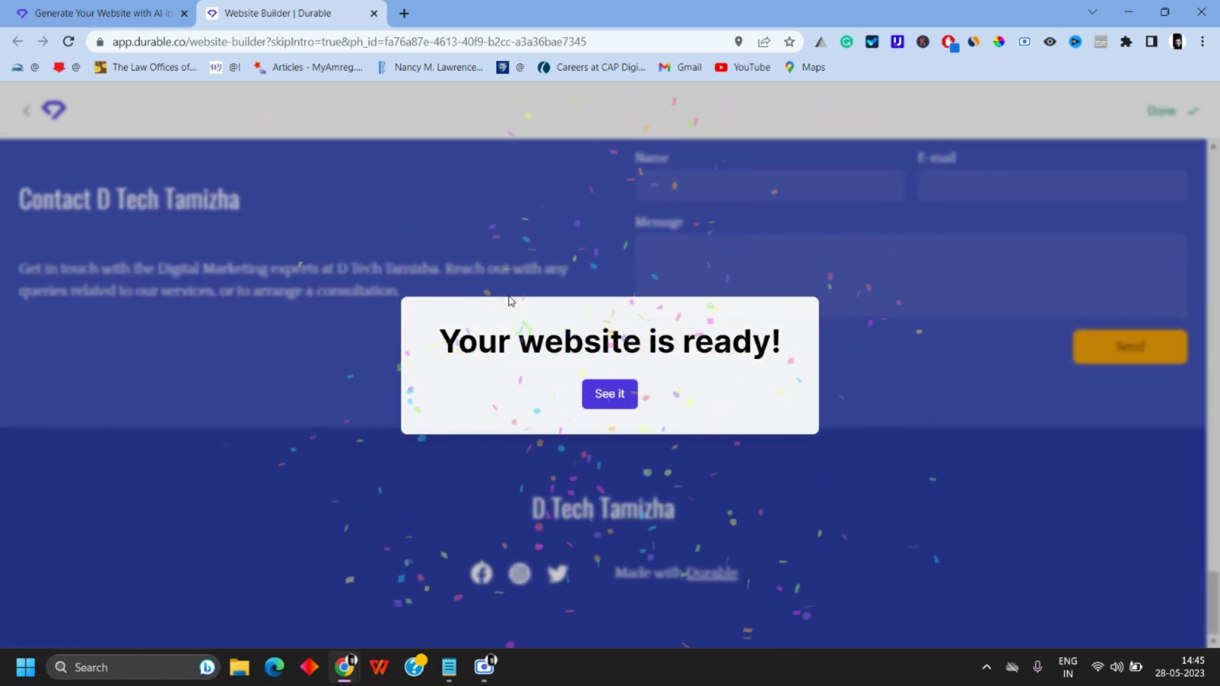
click(608, 396)
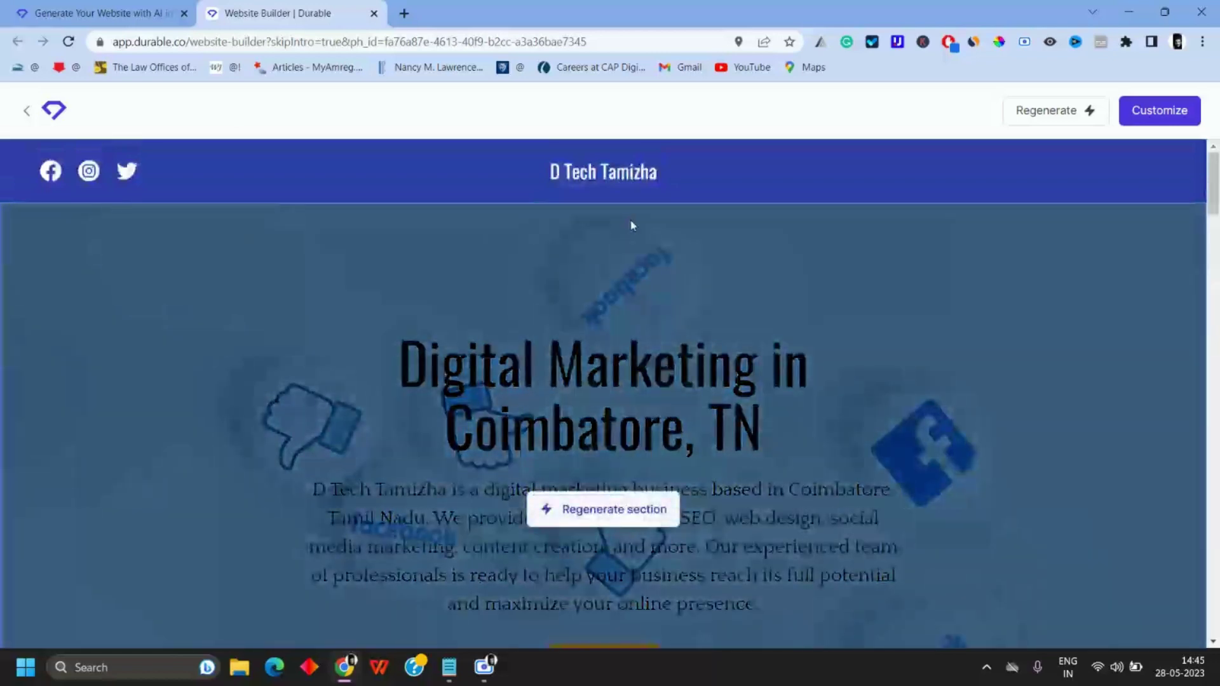
Step: Look through the generated page and regenerate its top banner section with the Digital Marketing heading
scroll(872, 263, down, 1)
scroll(872, 263, down, 7)
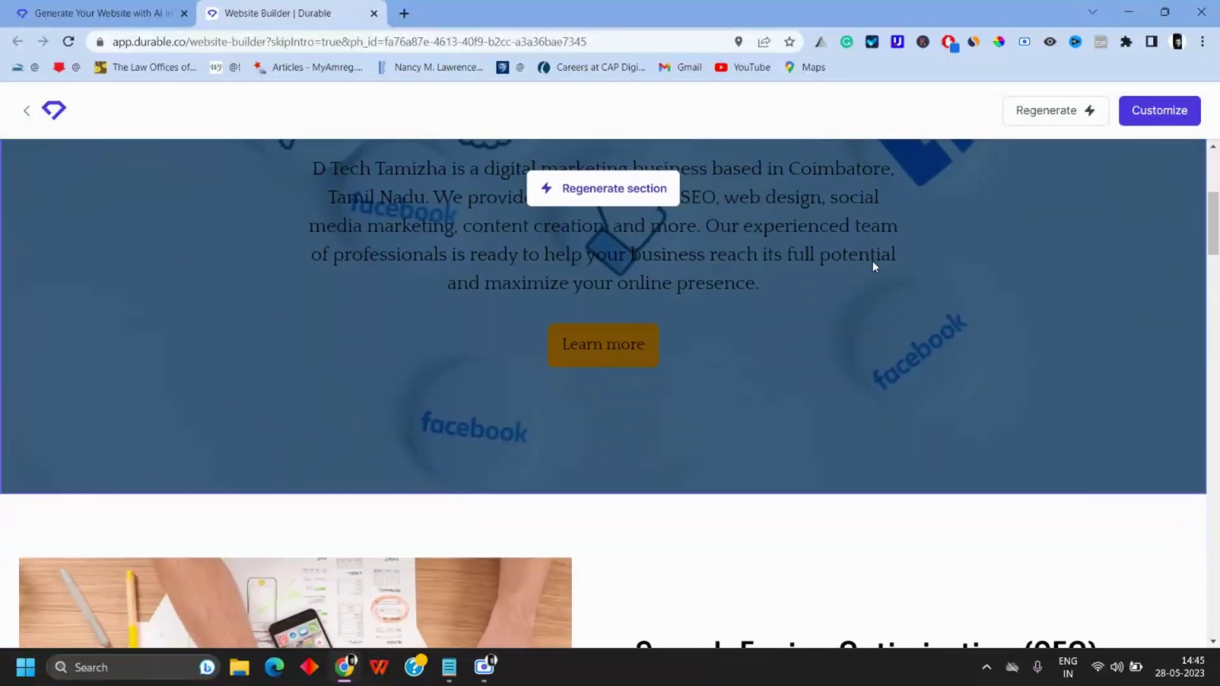
scroll(956, 334, down, 15)
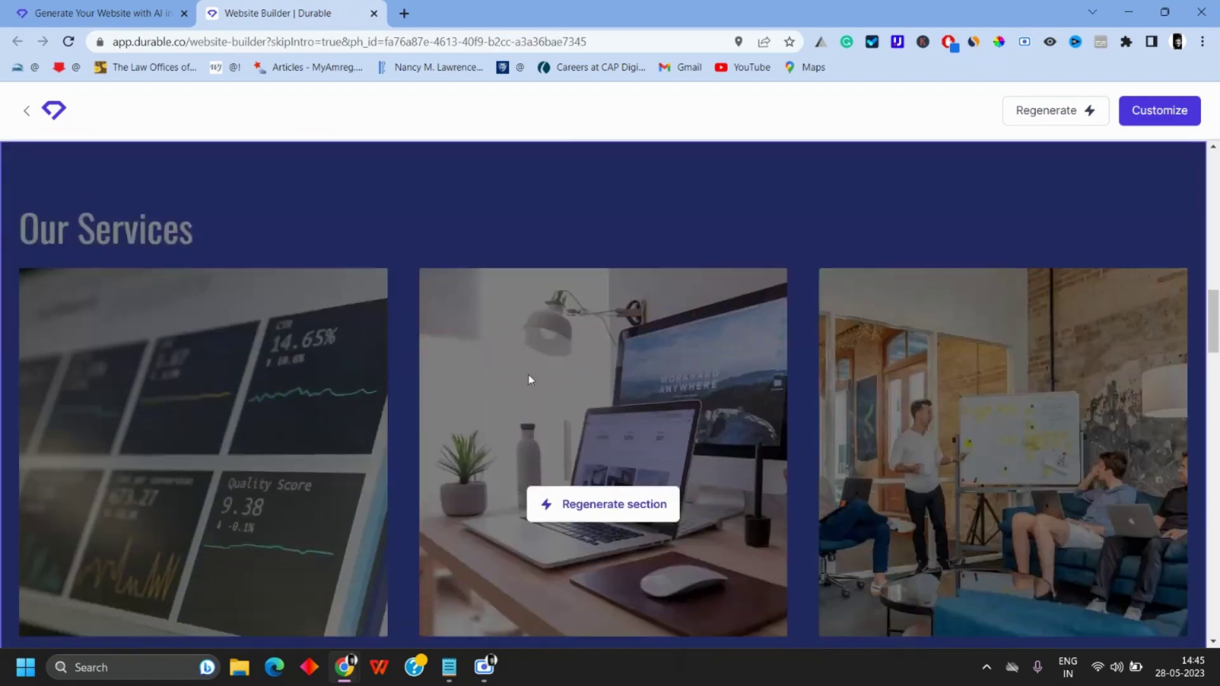
scroll(786, 378, up, 20)
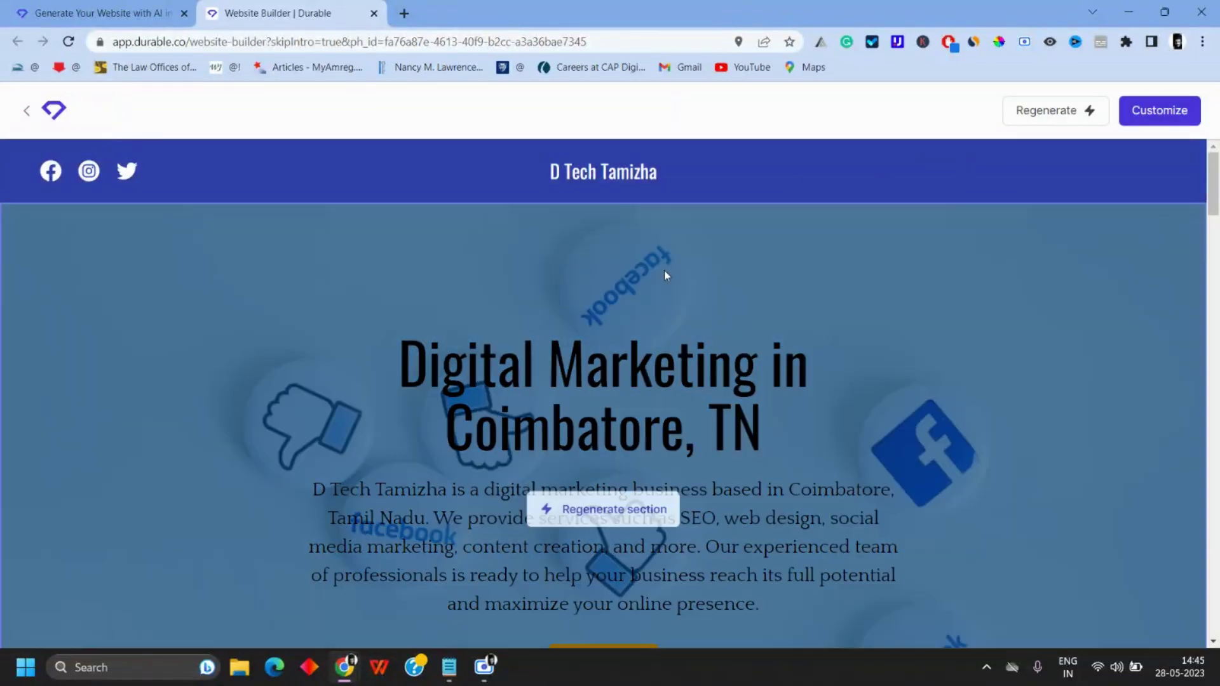
scroll(1168, 459, down, 3)
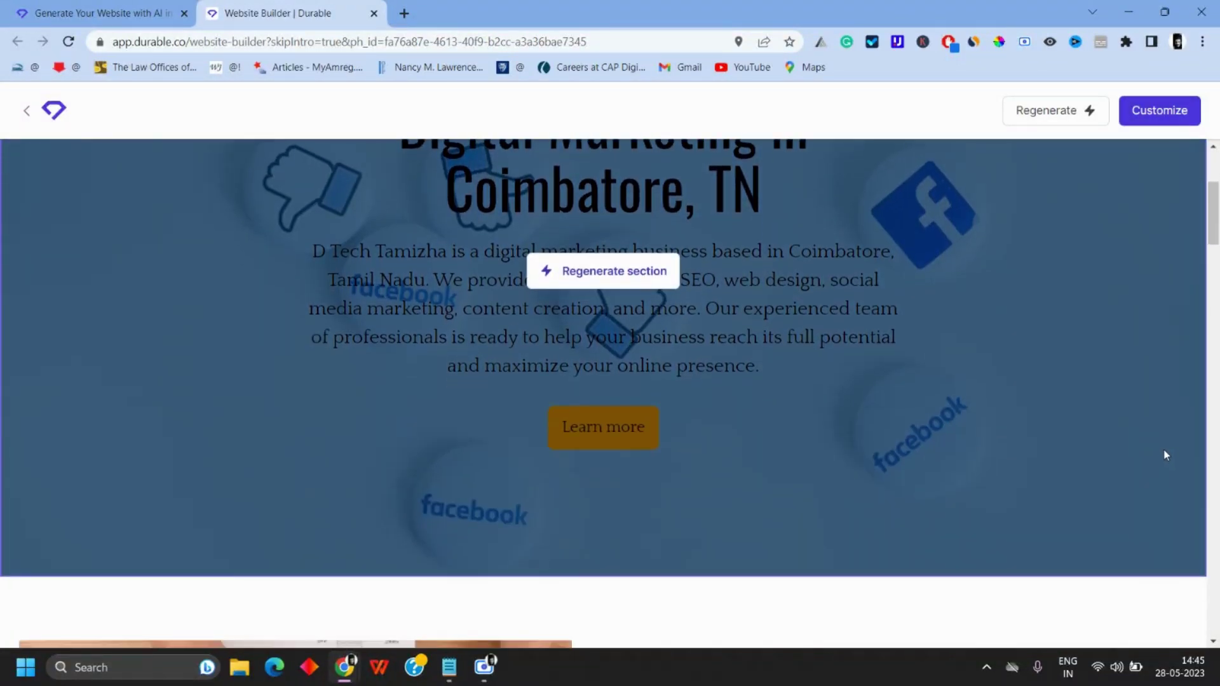
click(606, 274)
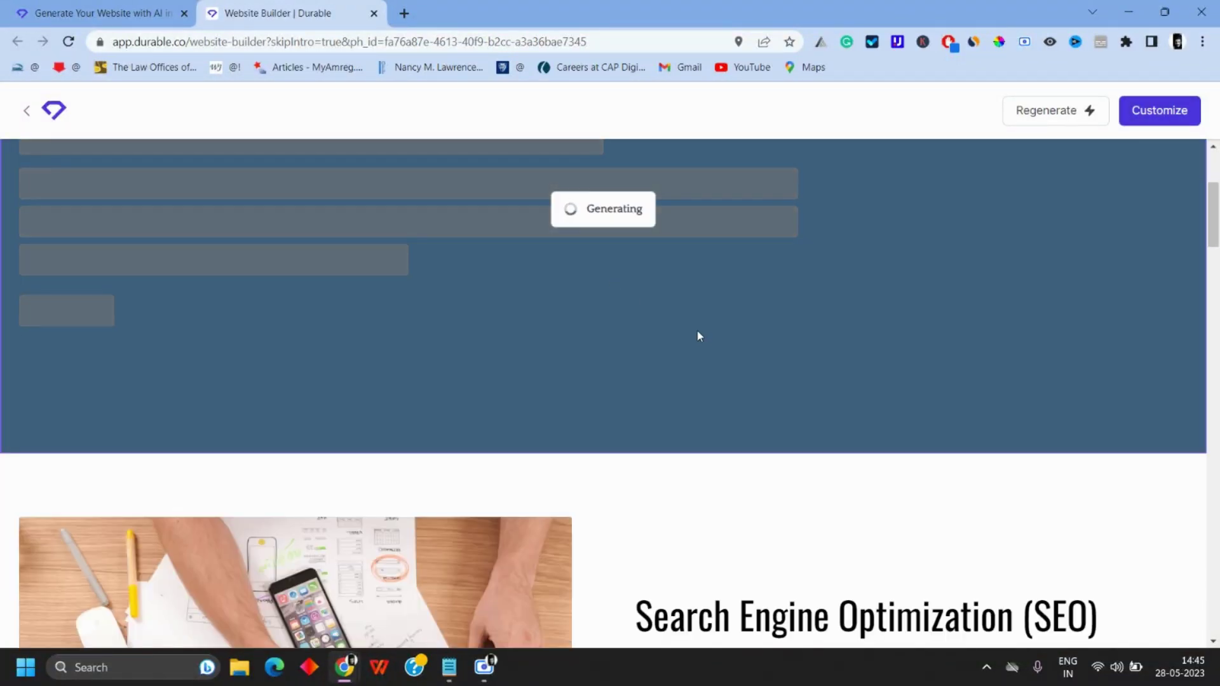
scroll(696, 341, up, 1)
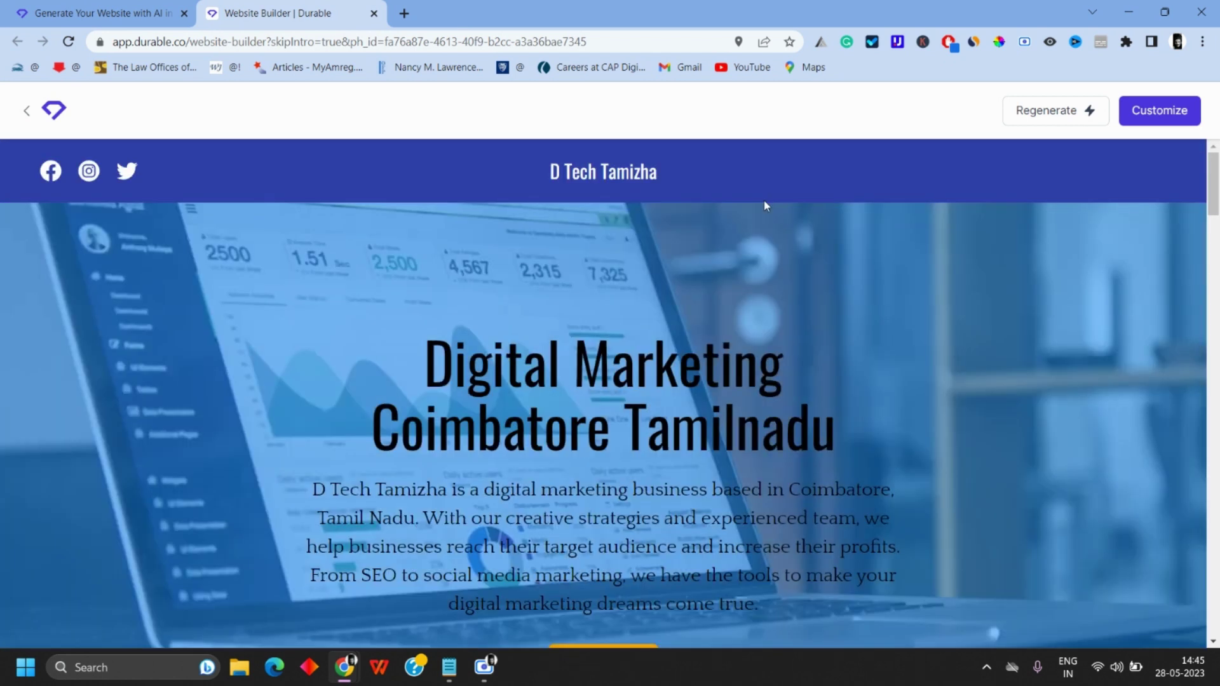
mouse_move(812, 350)
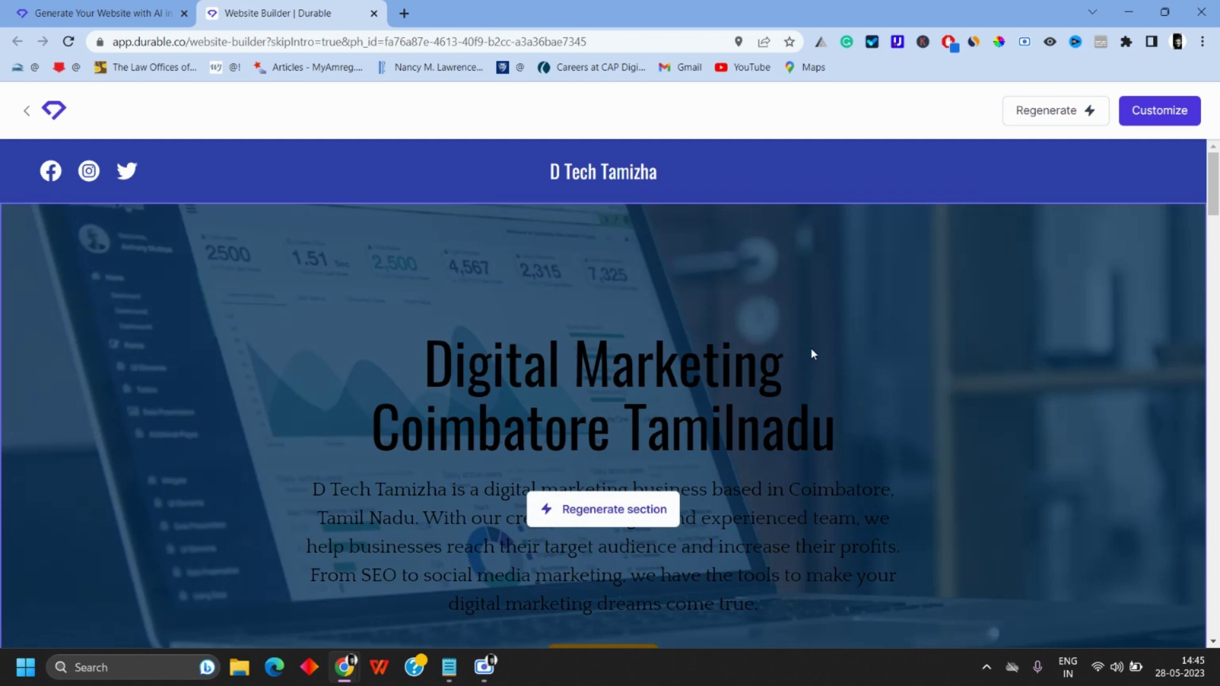
scroll(810, 346, down, 1)
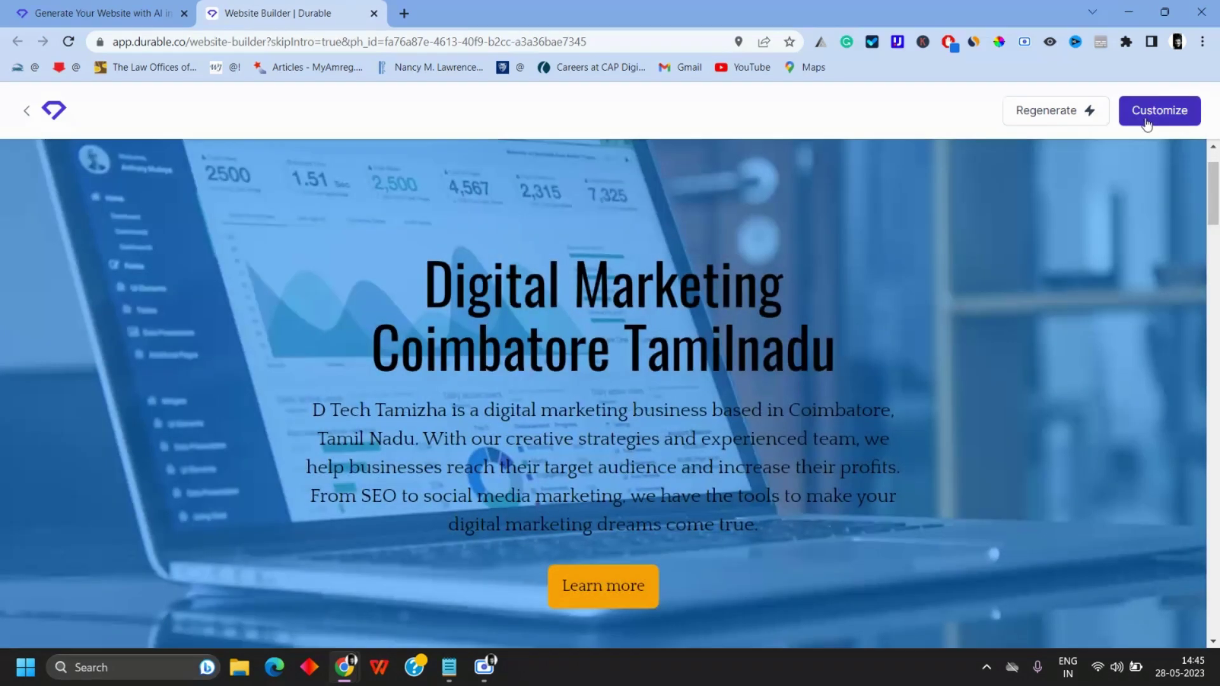
Step: Start customizing the website, sign up with Google and open the "D Tech Tamizha" business with 90 days left in trial
click(1150, 119)
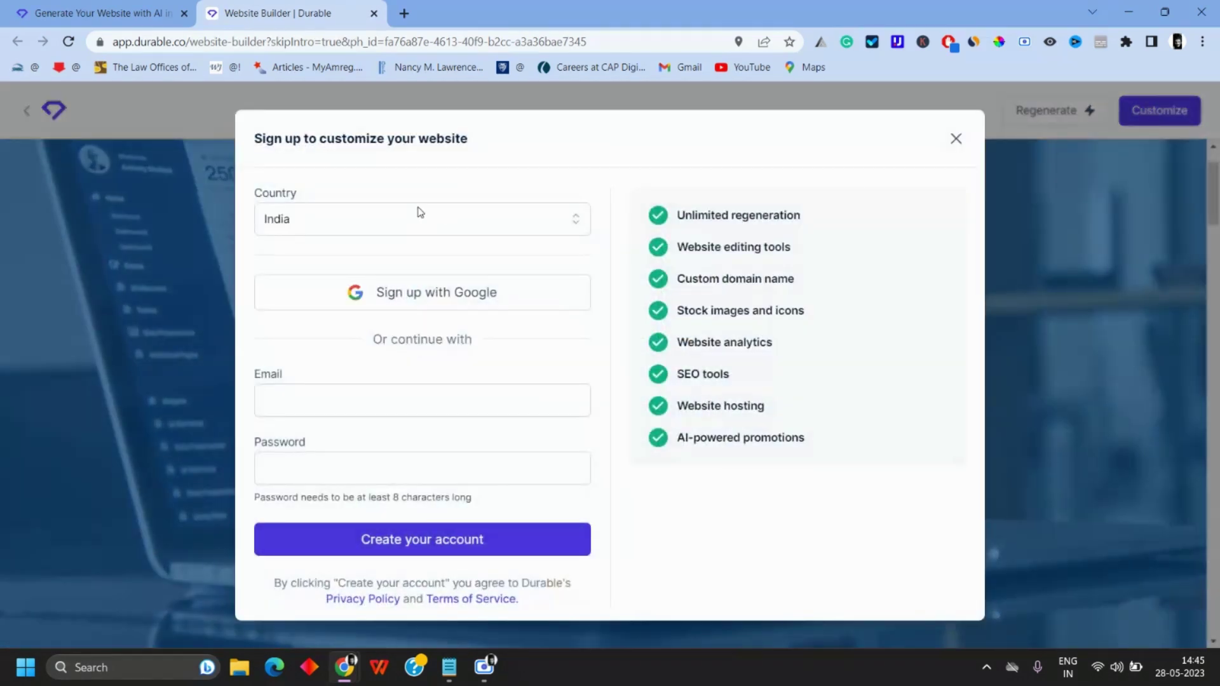
click(437, 299)
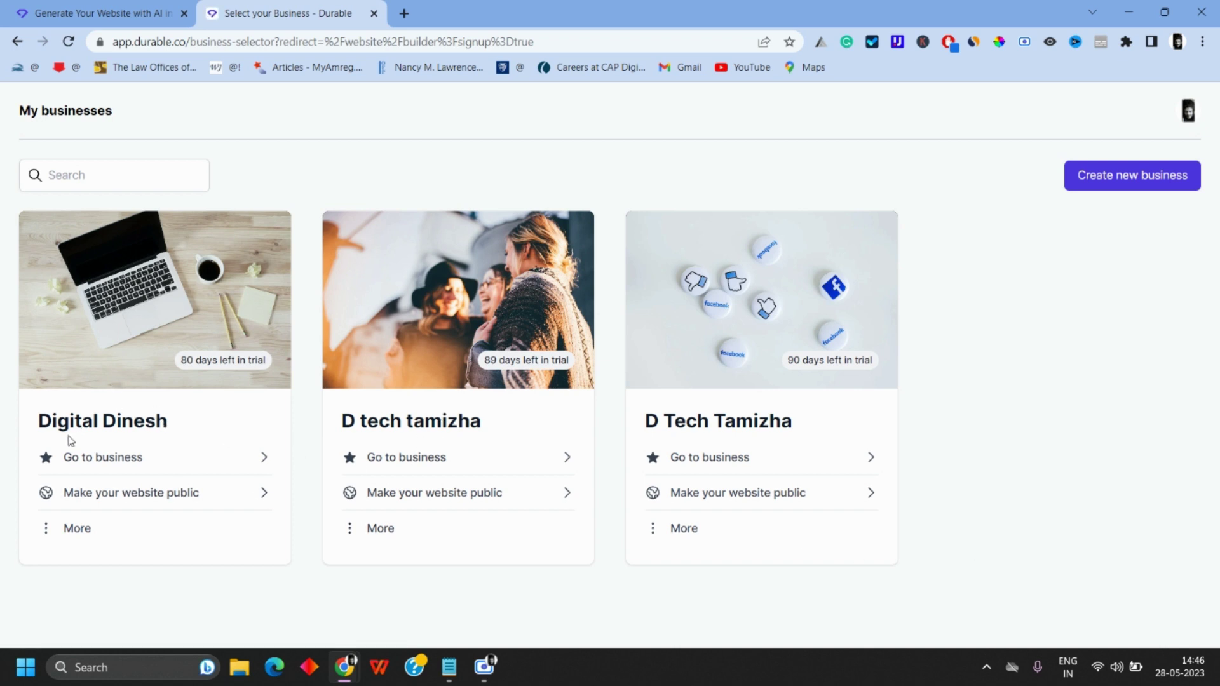
drag(39, 422, 191, 431)
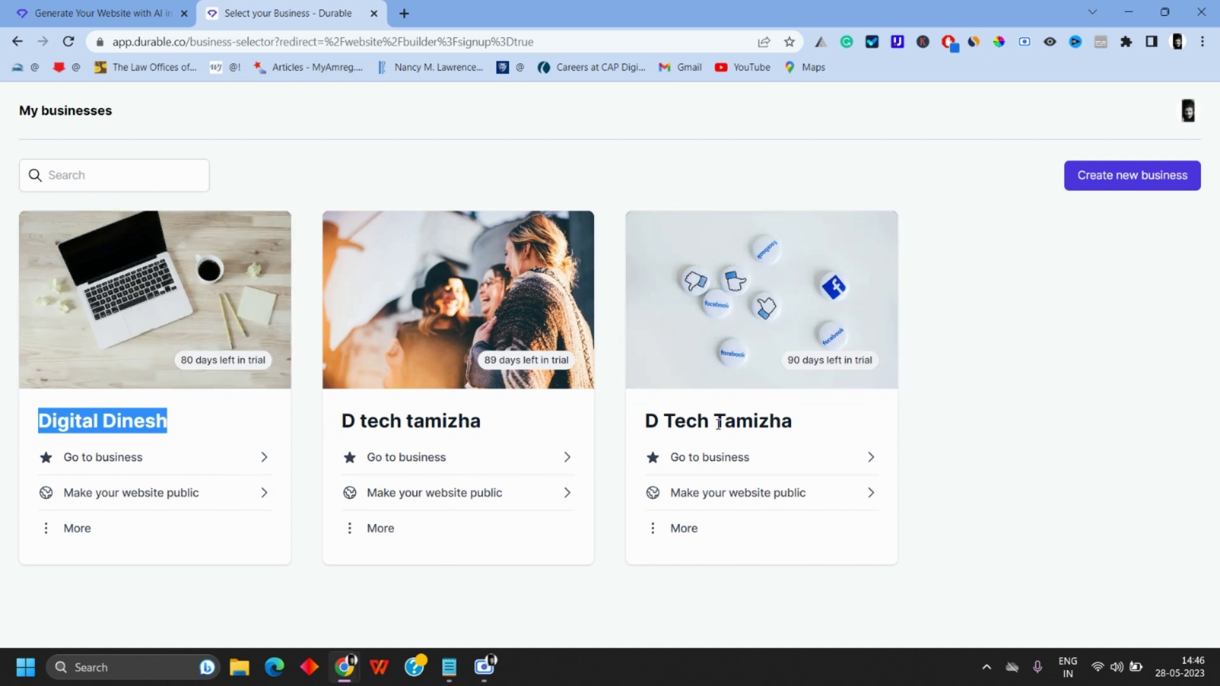
click(709, 457)
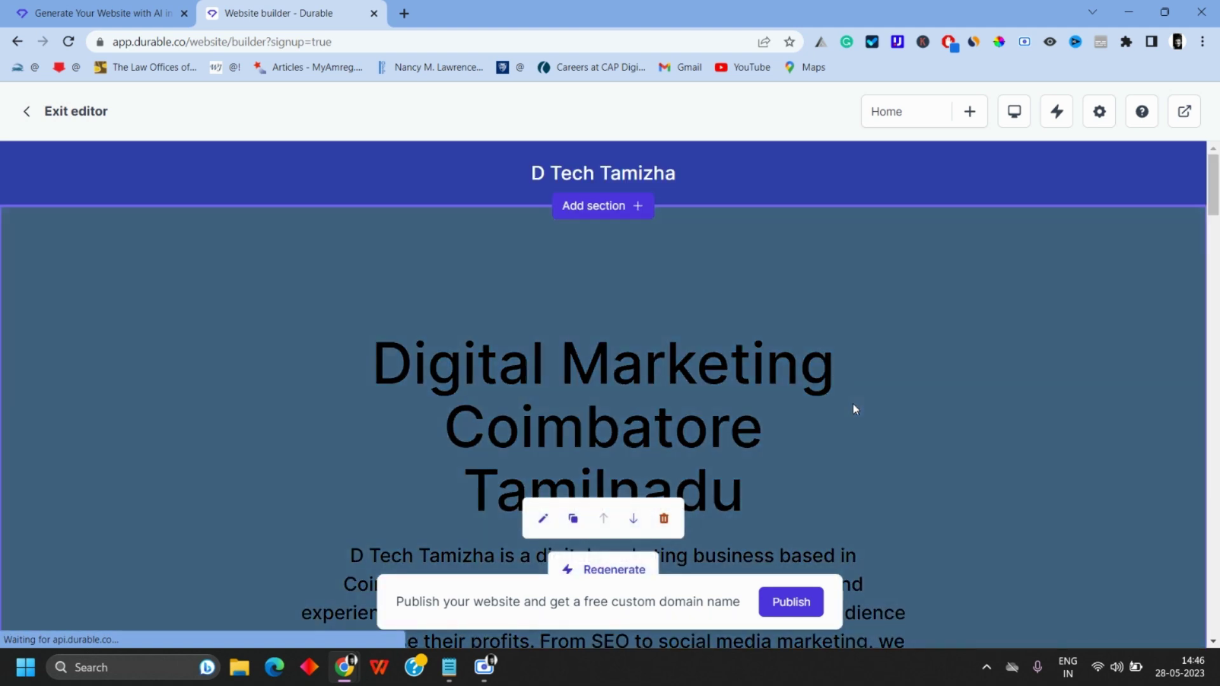
Step: Open the home page's top banner for editing, review its heading and subtext, and save the banner
scroll(772, 315, down, 5)
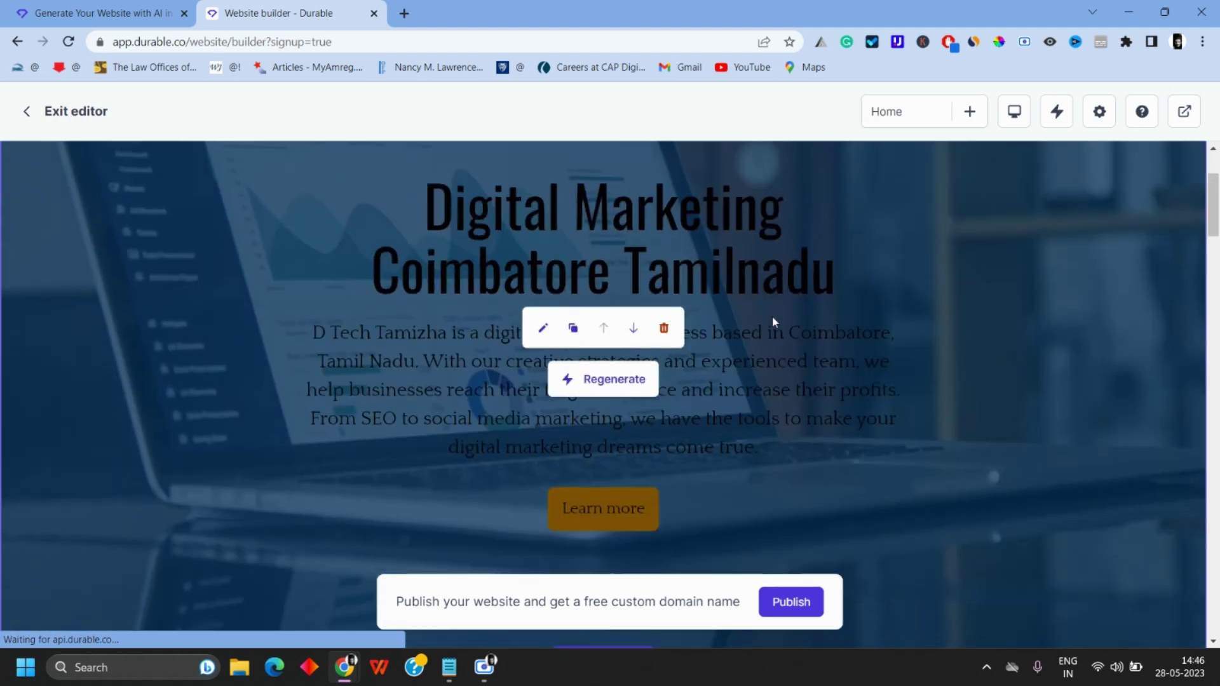
scroll(785, 385, up, 2)
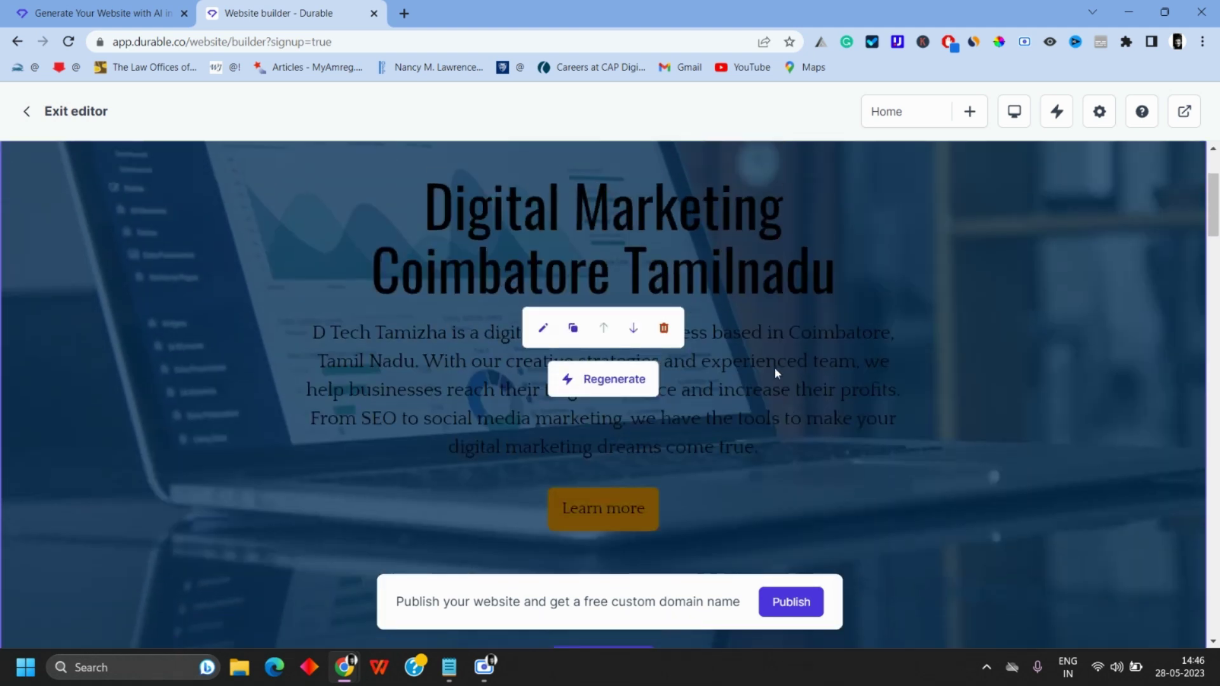
click(542, 333)
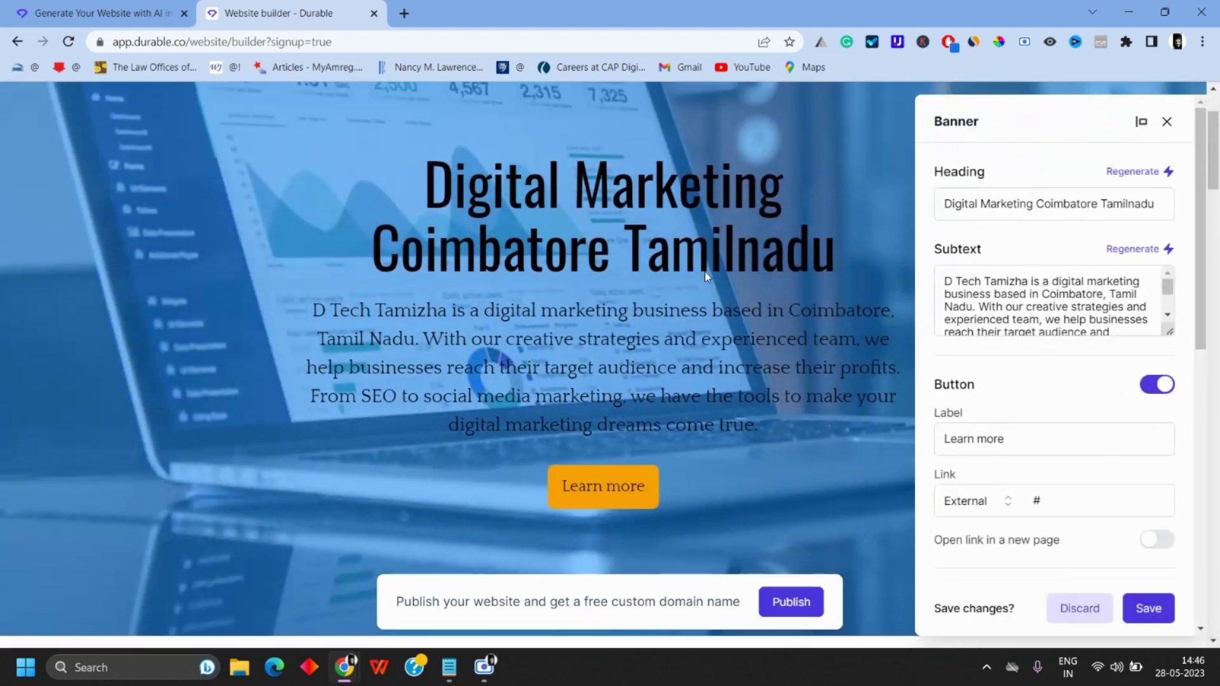
scroll(1011, 268, down, 1)
scroll(1011, 268, down, 2)
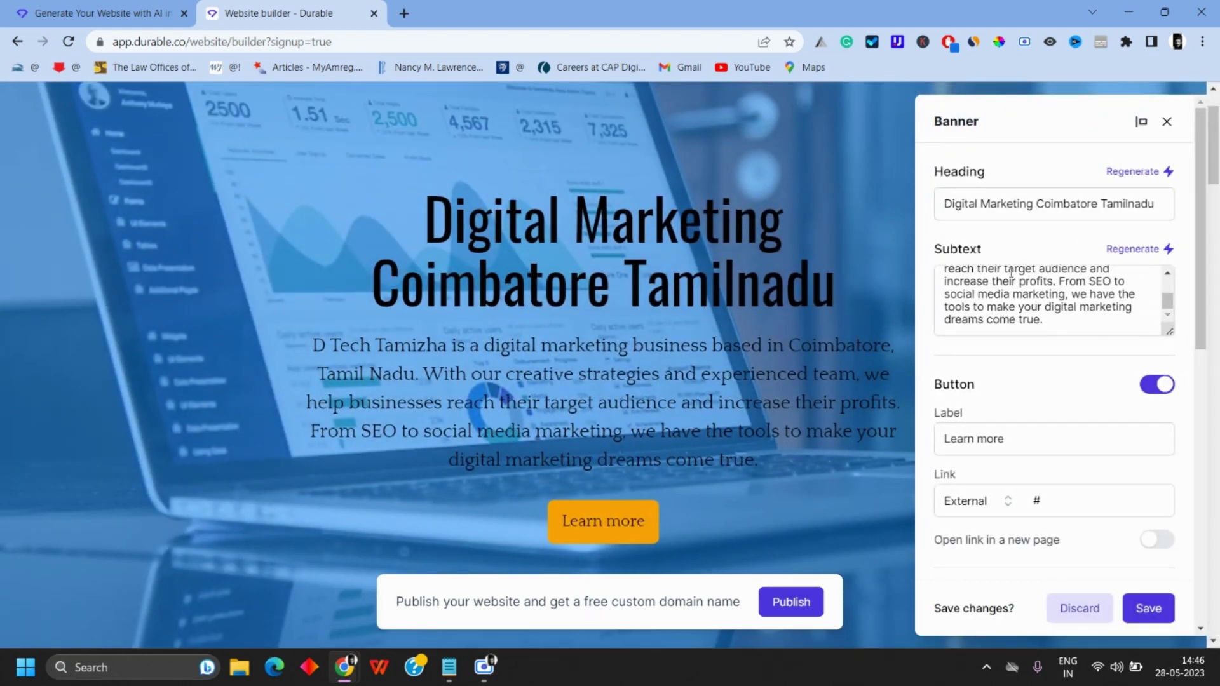
click(557, 281)
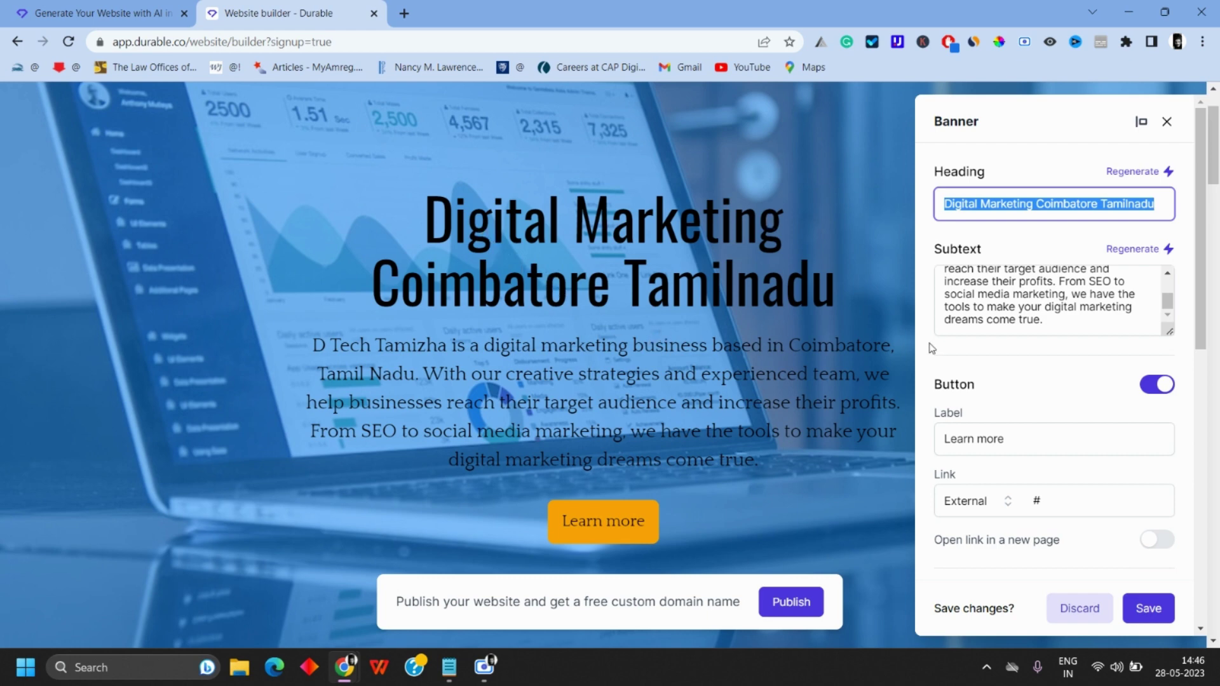
scroll(1044, 364, down, 3)
click(891, 280)
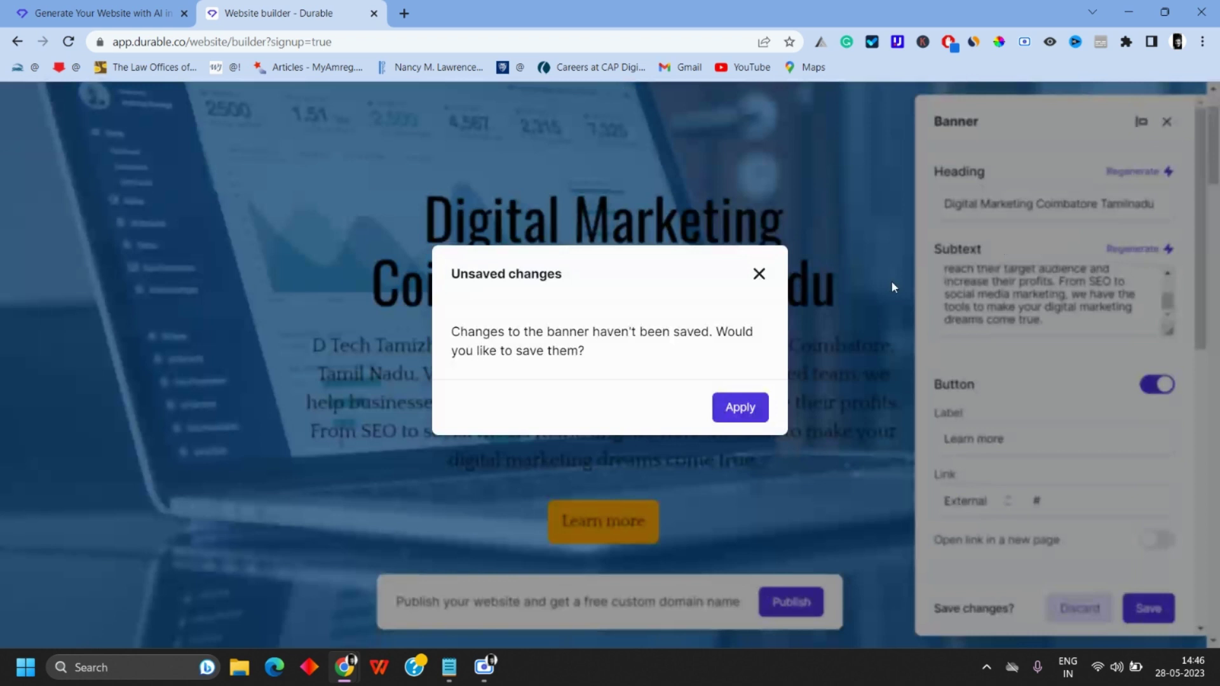
click(758, 274)
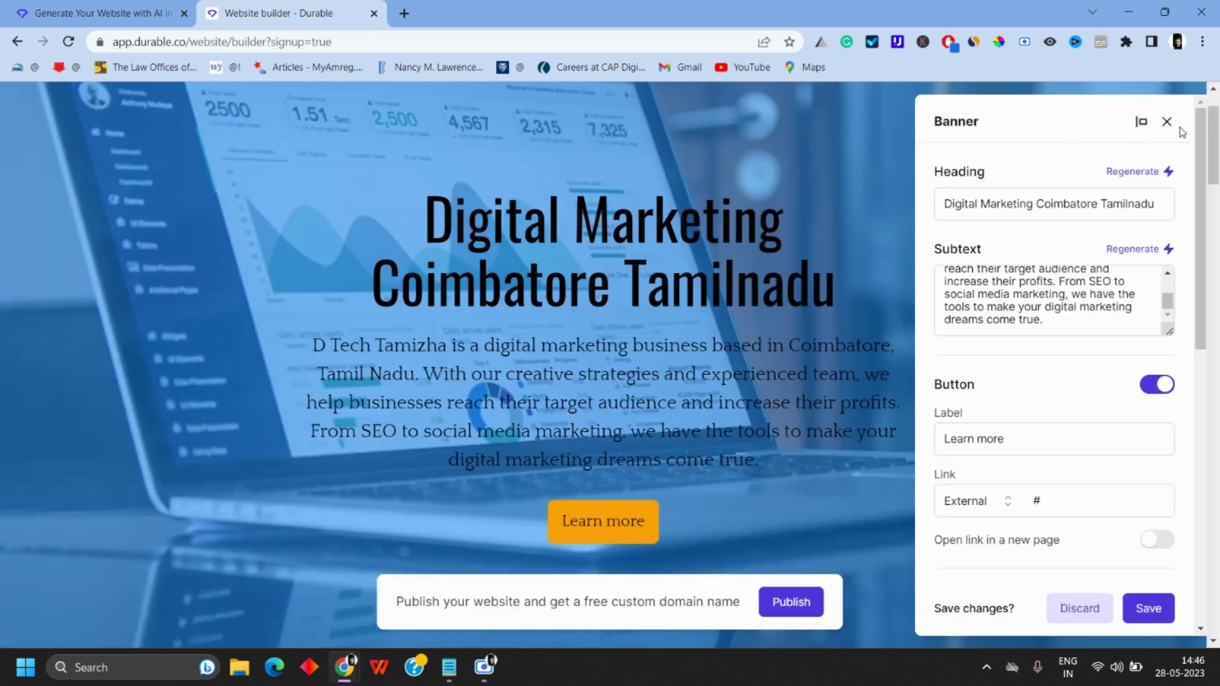
click(1144, 613)
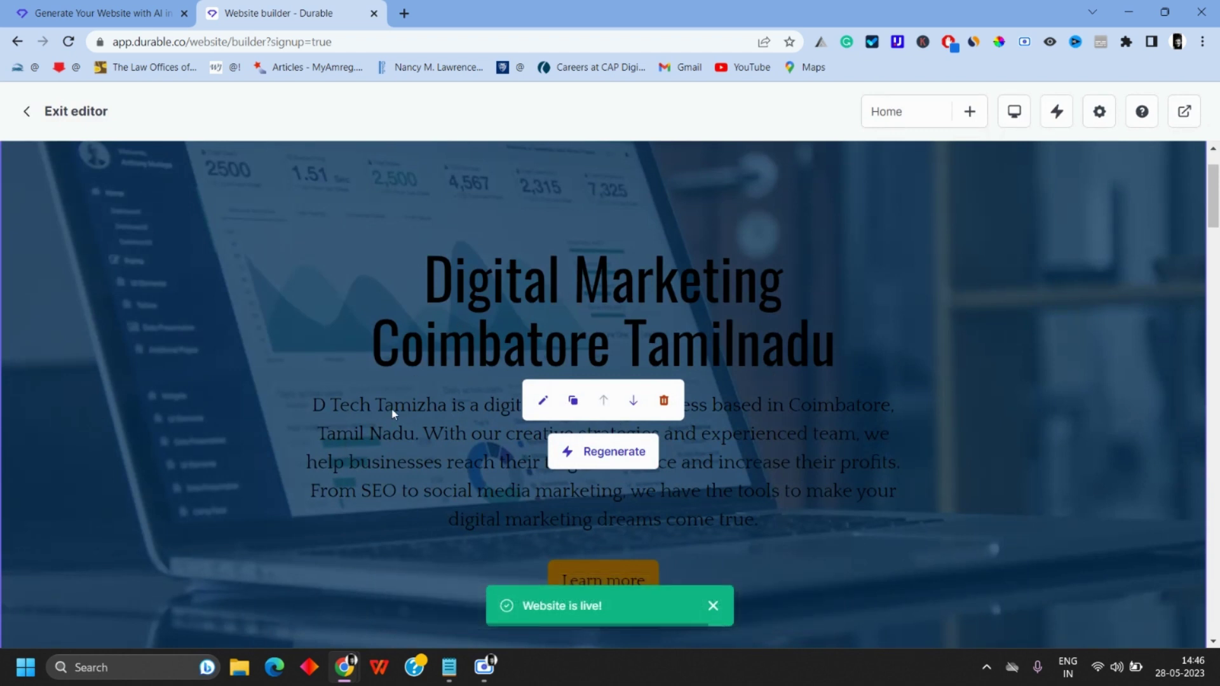
Step: Duplicate the "Digital Marketing Coimbatore Tamilnadu" banner section on the home page
click(572, 400)
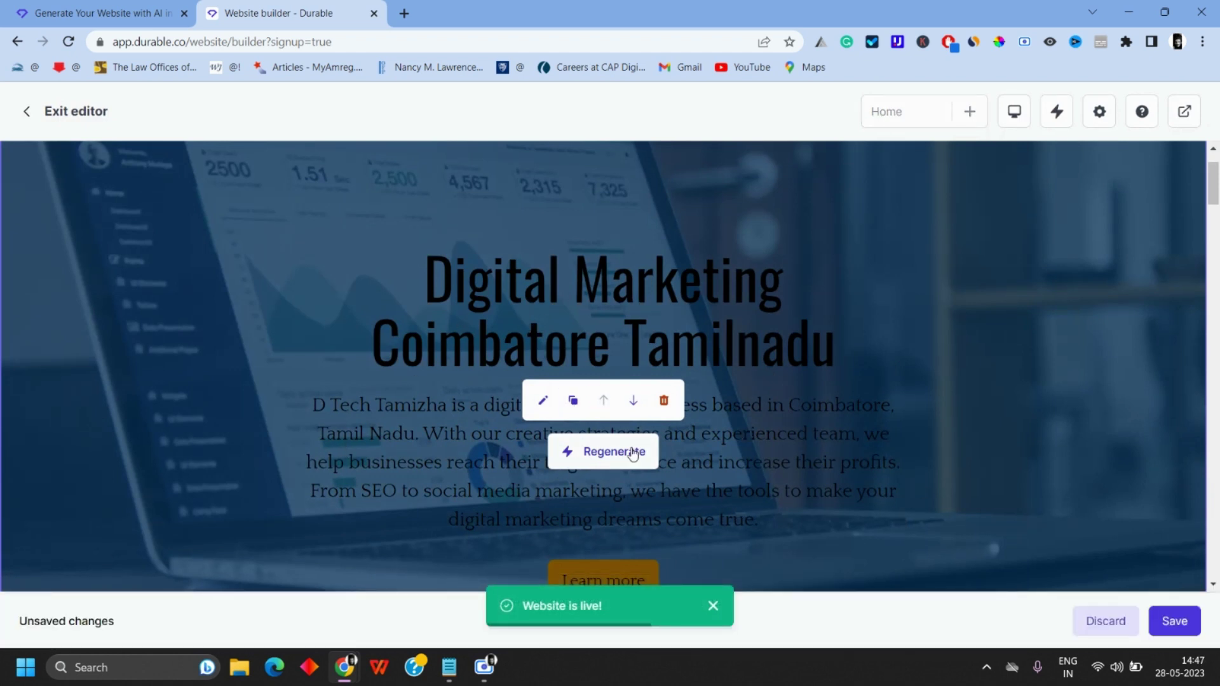
scroll(756, 448, down, 10)
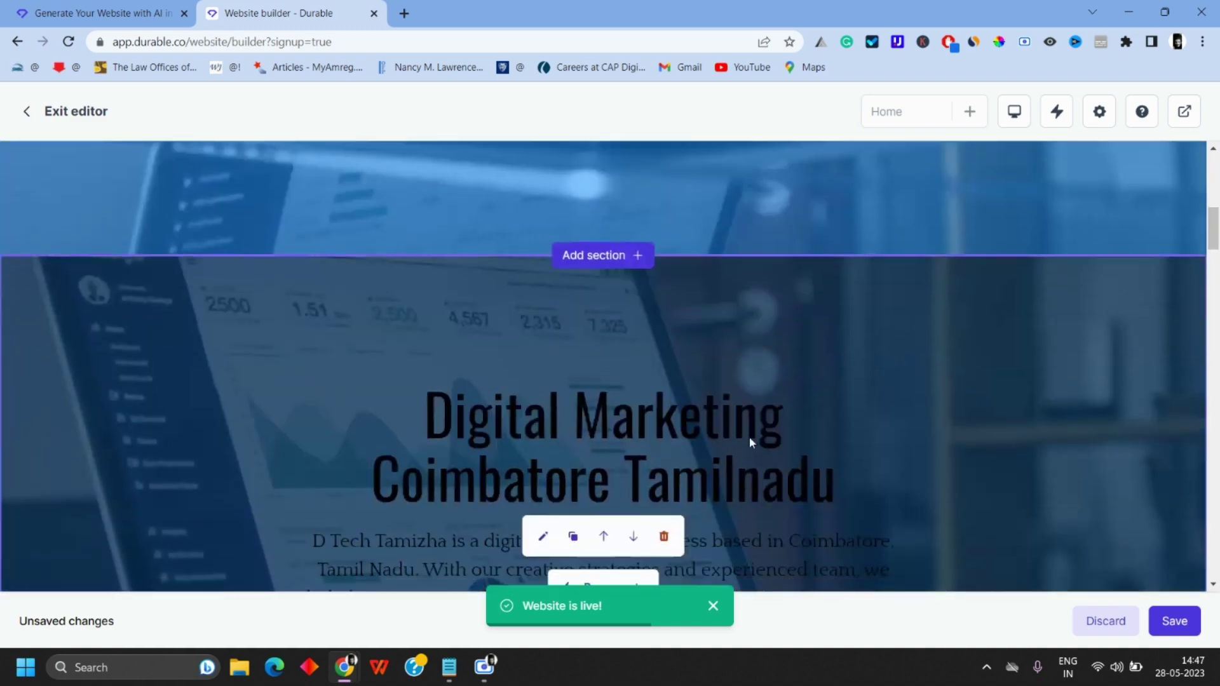
scroll(713, 379, down, 10)
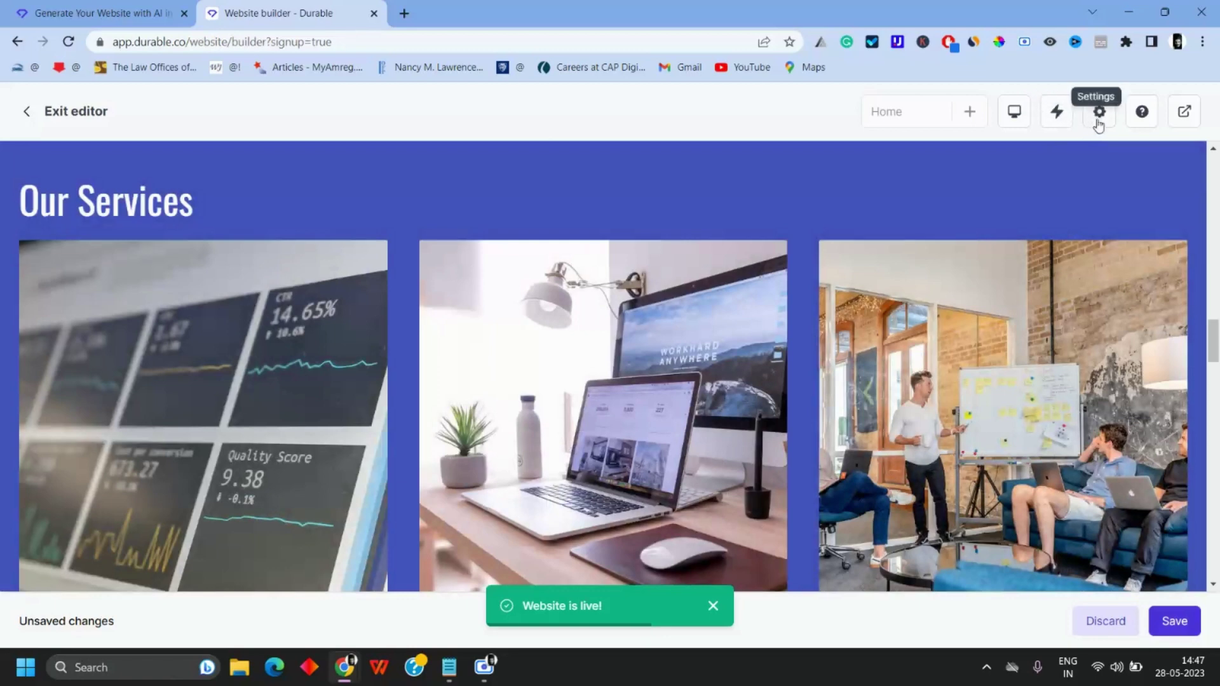
Step: Examine the website's button style, font pairing and browser icon settings, and look over the sections below Our Services
click(1100, 112)
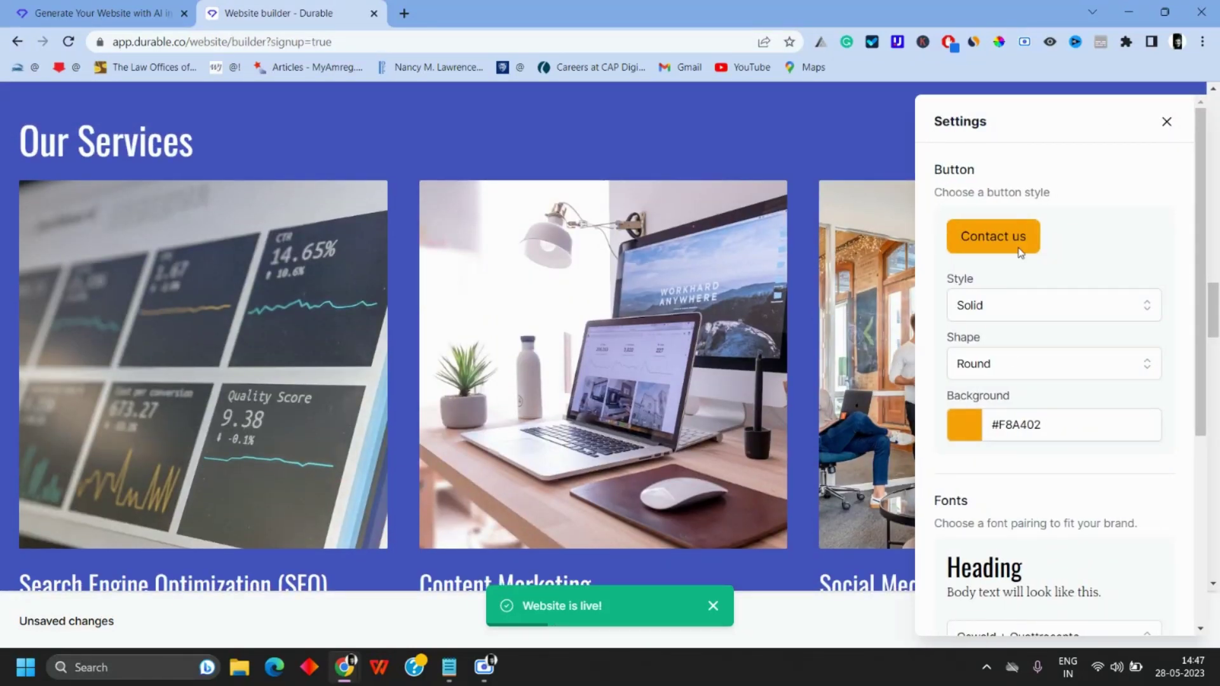
scroll(1010, 356, down, 2)
scroll(1009, 356, down, 4)
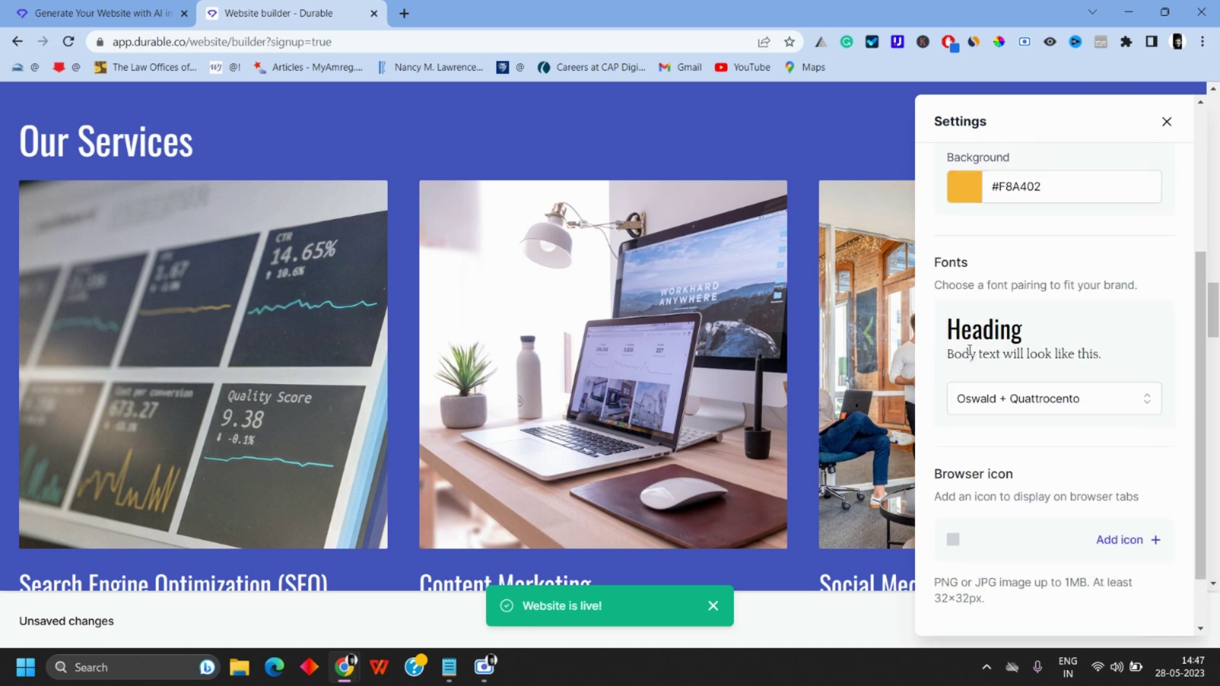
scroll(1075, 386, up, 5)
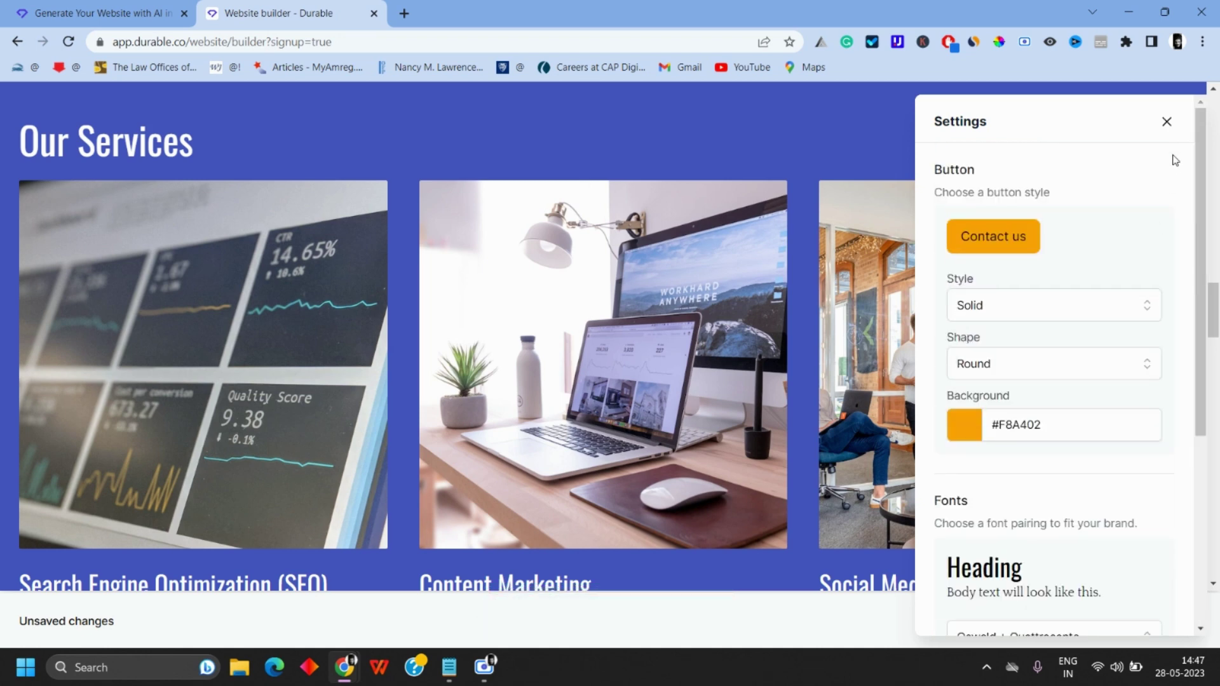
scroll(1167, 131, up, 1)
click(1173, 122)
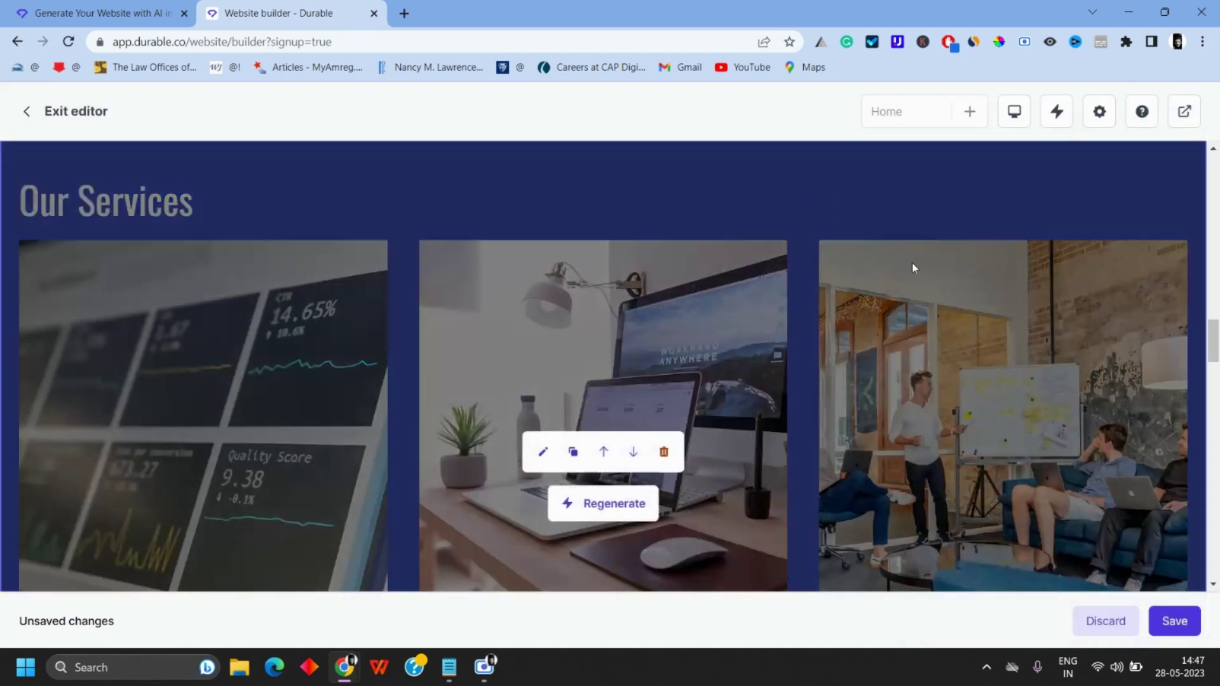
scroll(1098, 469, down, 12)
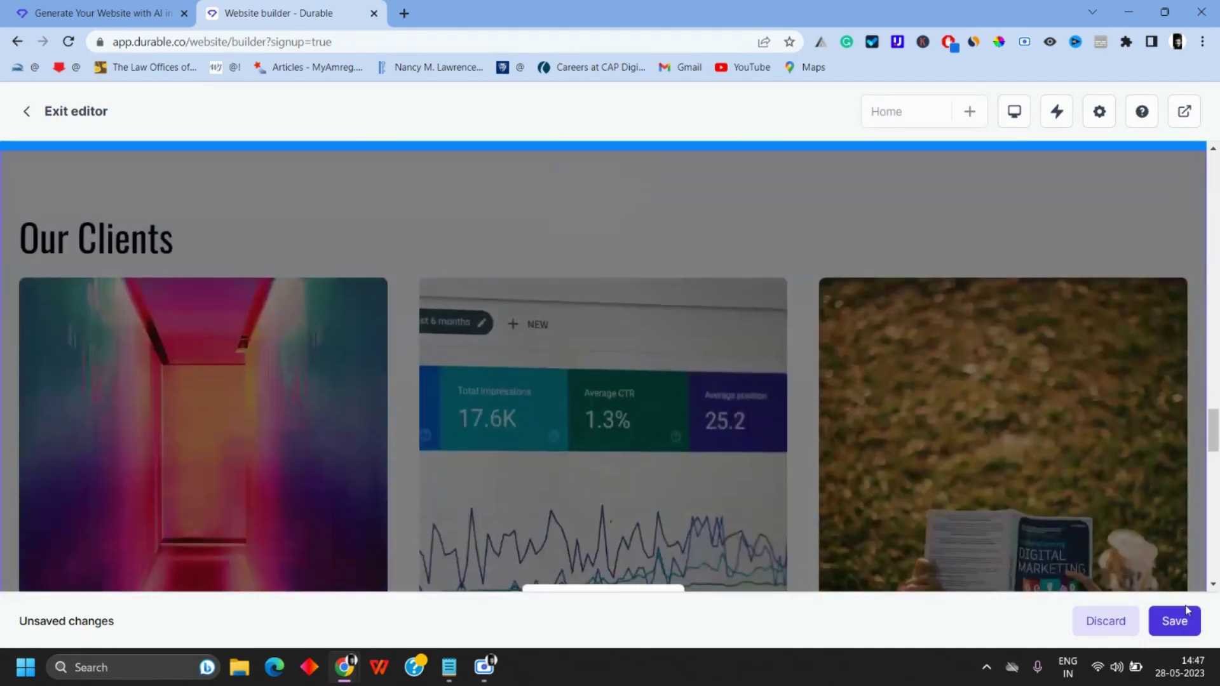
Step: Save the website changes, exit the editor and check the desktop and mobile previews of the site
click(1178, 622)
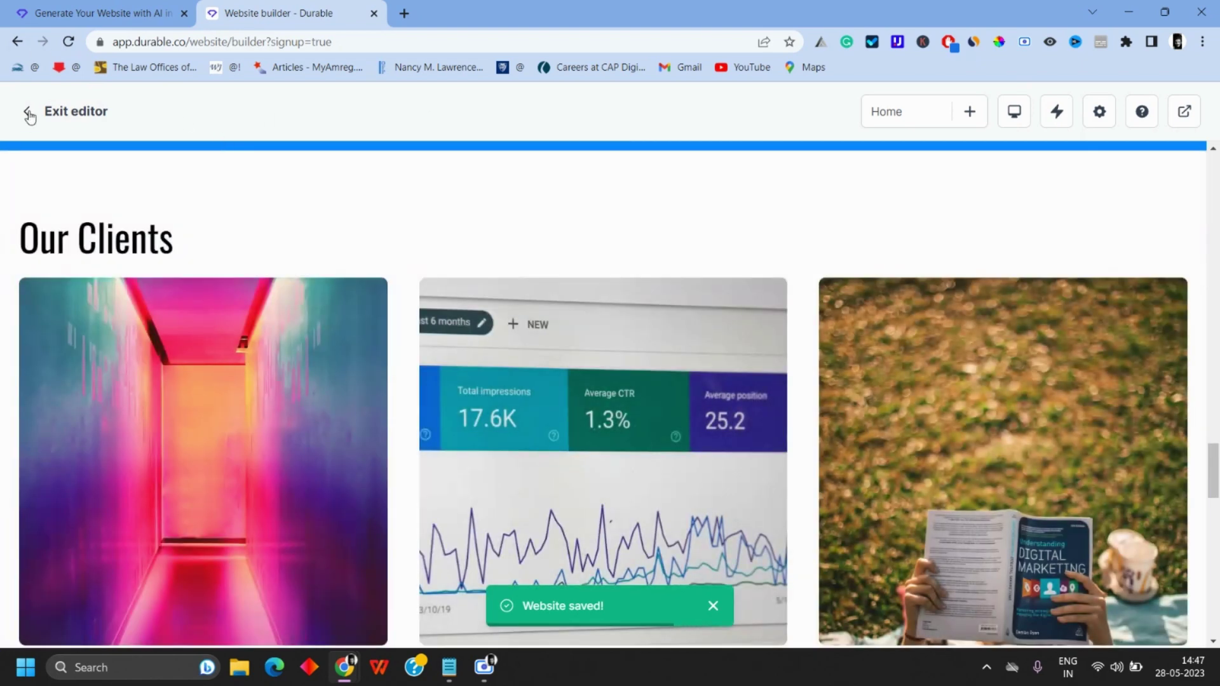
click(28, 113)
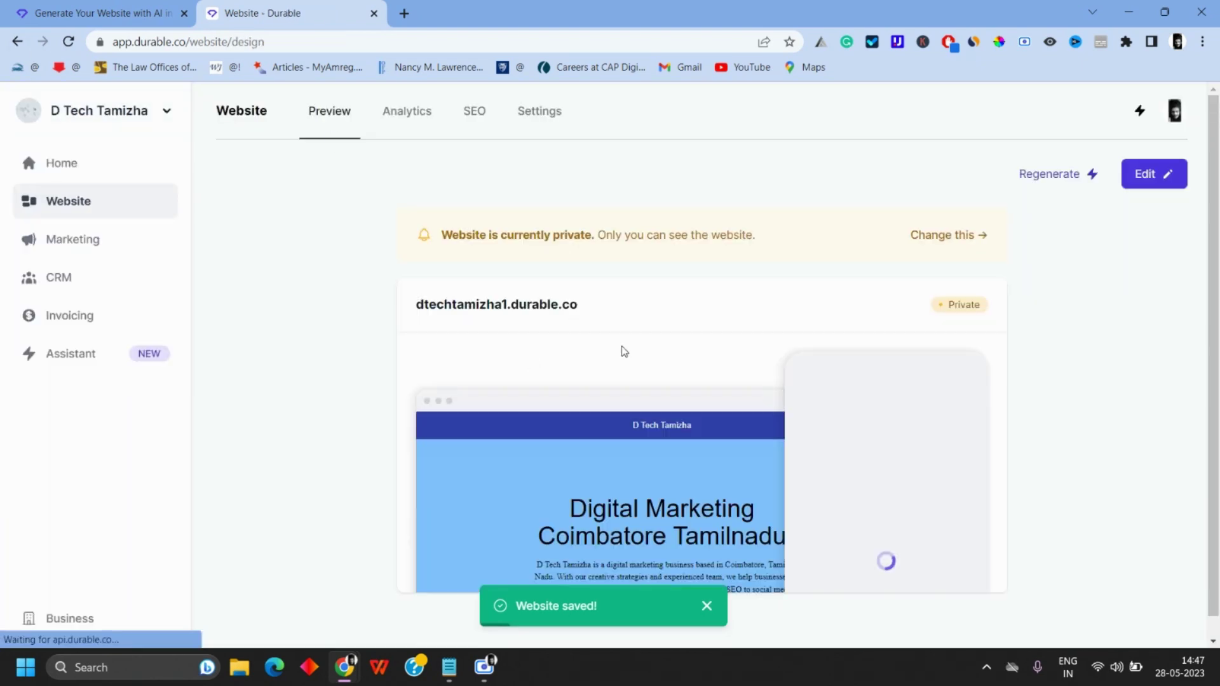
scroll(657, 317, down, 1)
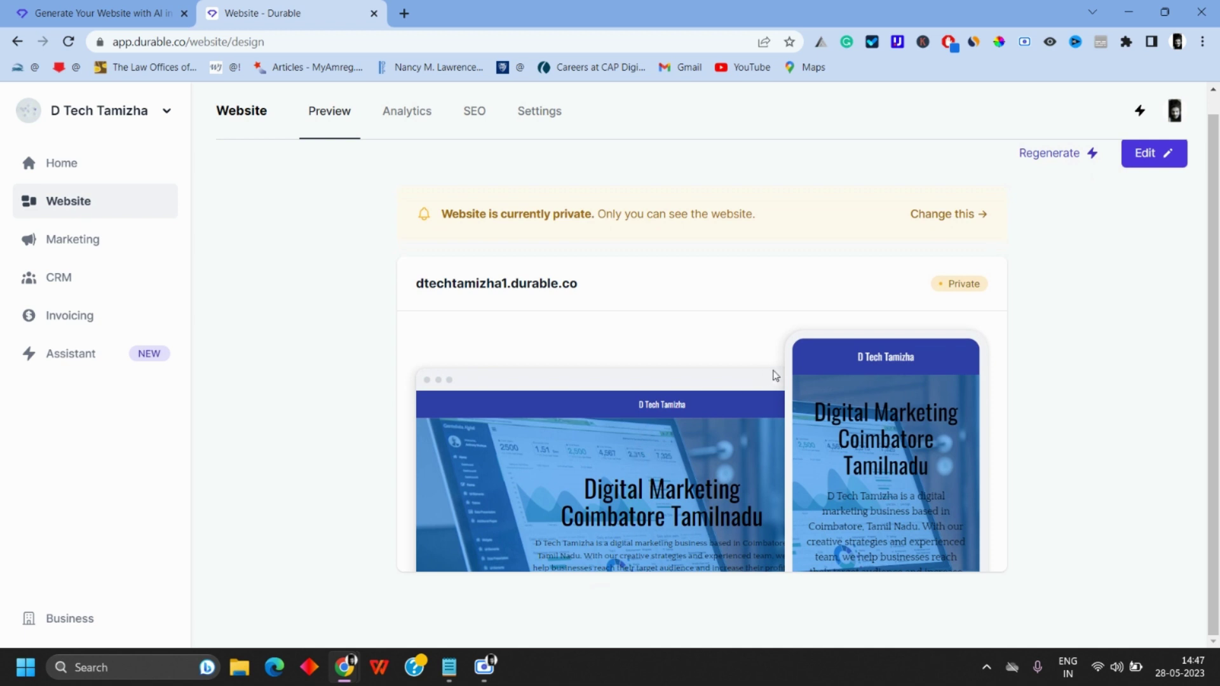
scroll(712, 418, up, 1)
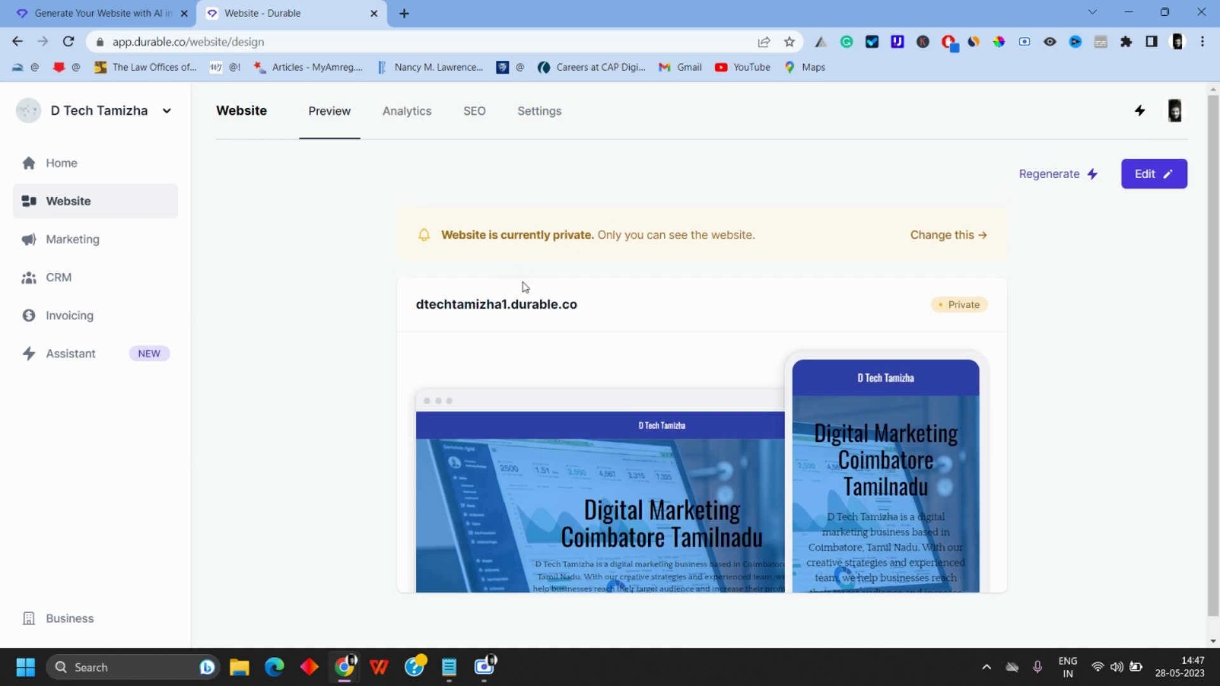
Step: Search Google for "theme forest" in a new browser tab and open the ThemeForest WordPress themes and website templates site
click(405, 18)
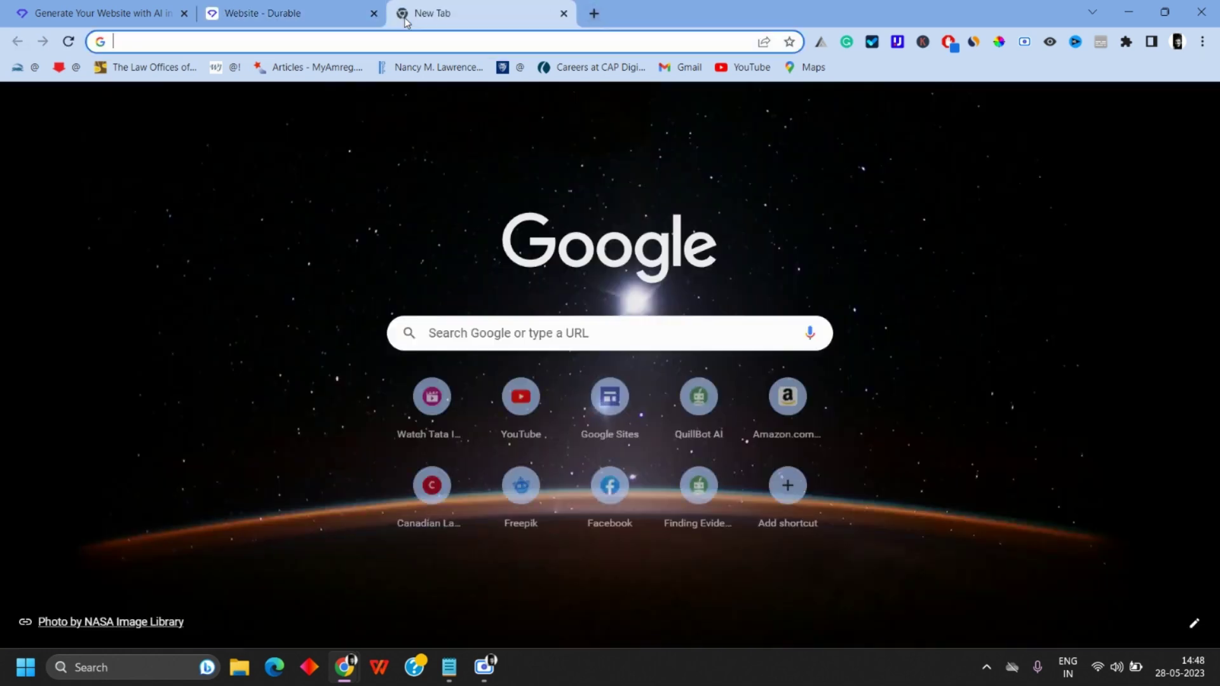
text(the)
key(Return)
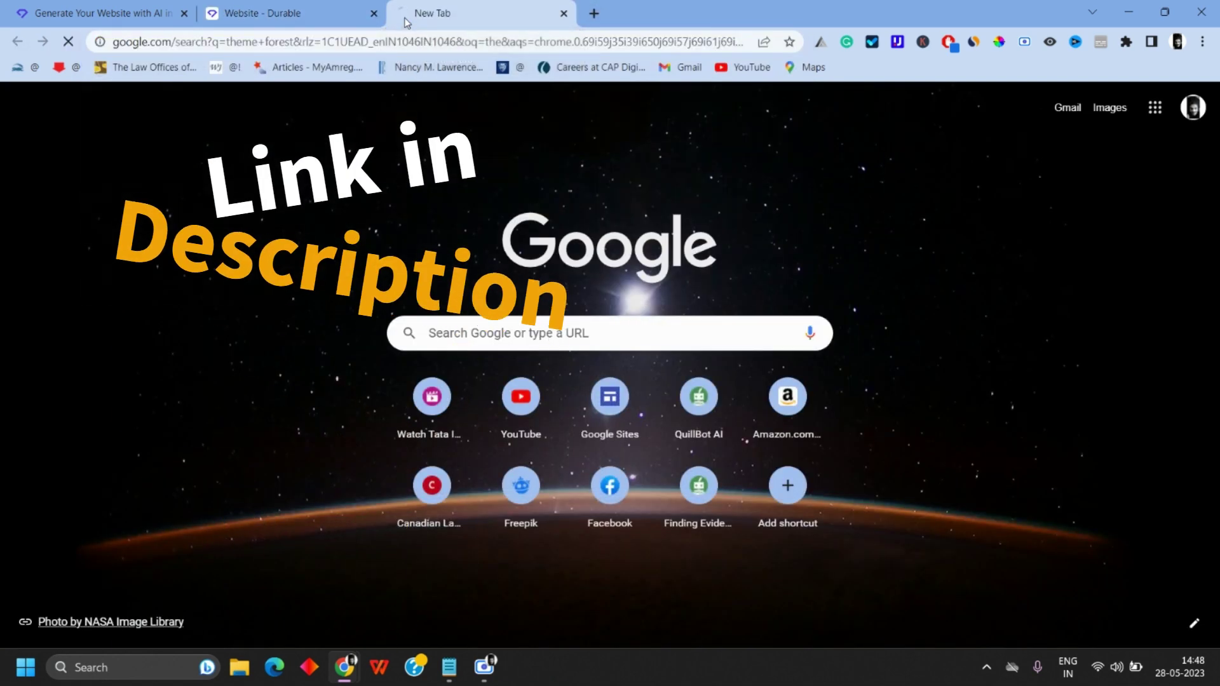
scroll(519, 284, down, 3)
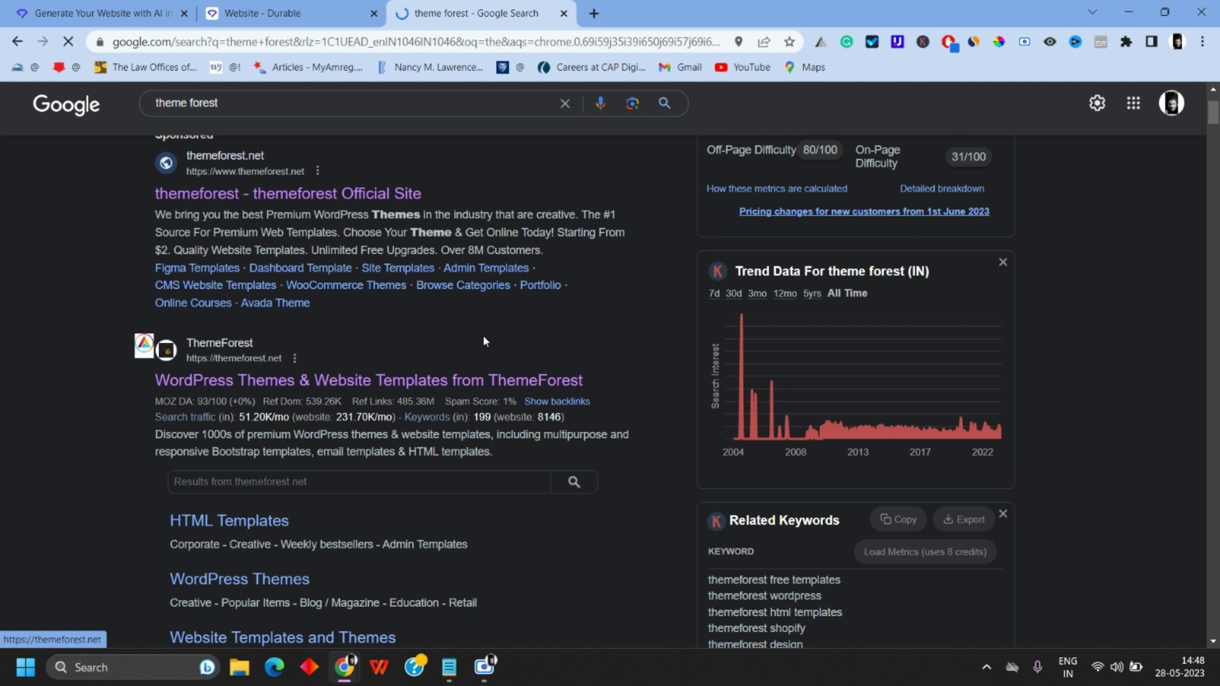
click(400, 380)
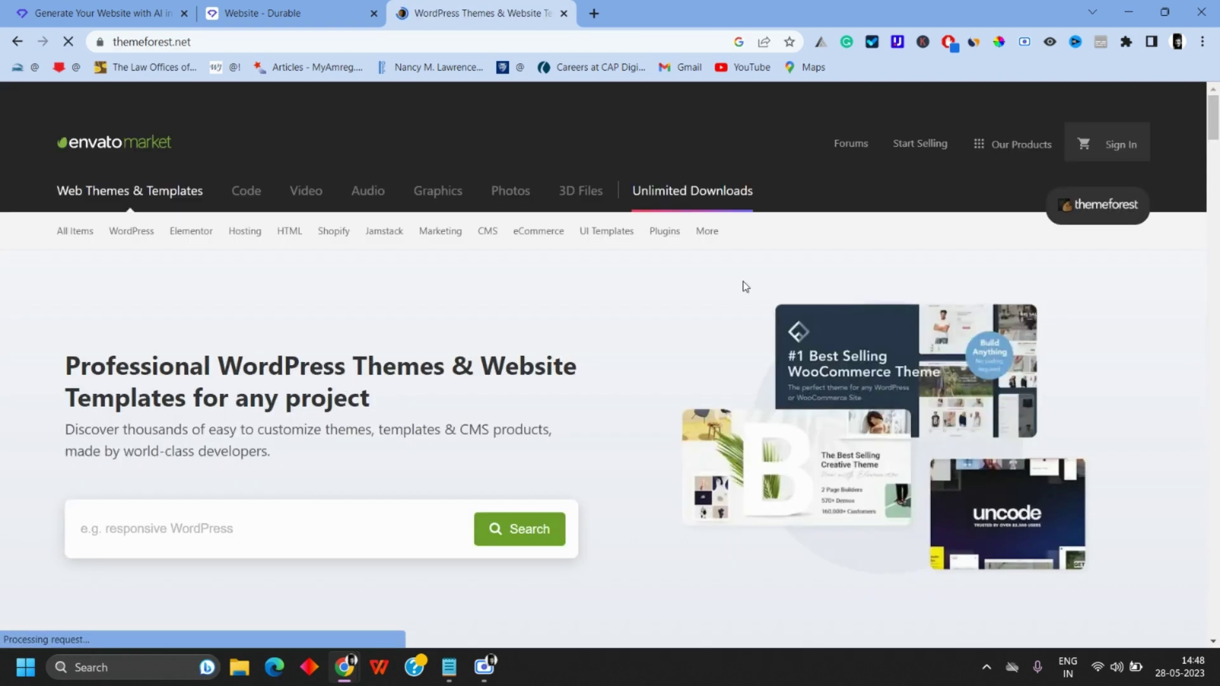
Step: Open ThemeForest's Start Selling page and begin the application to become an Envato author
click(1013, 144)
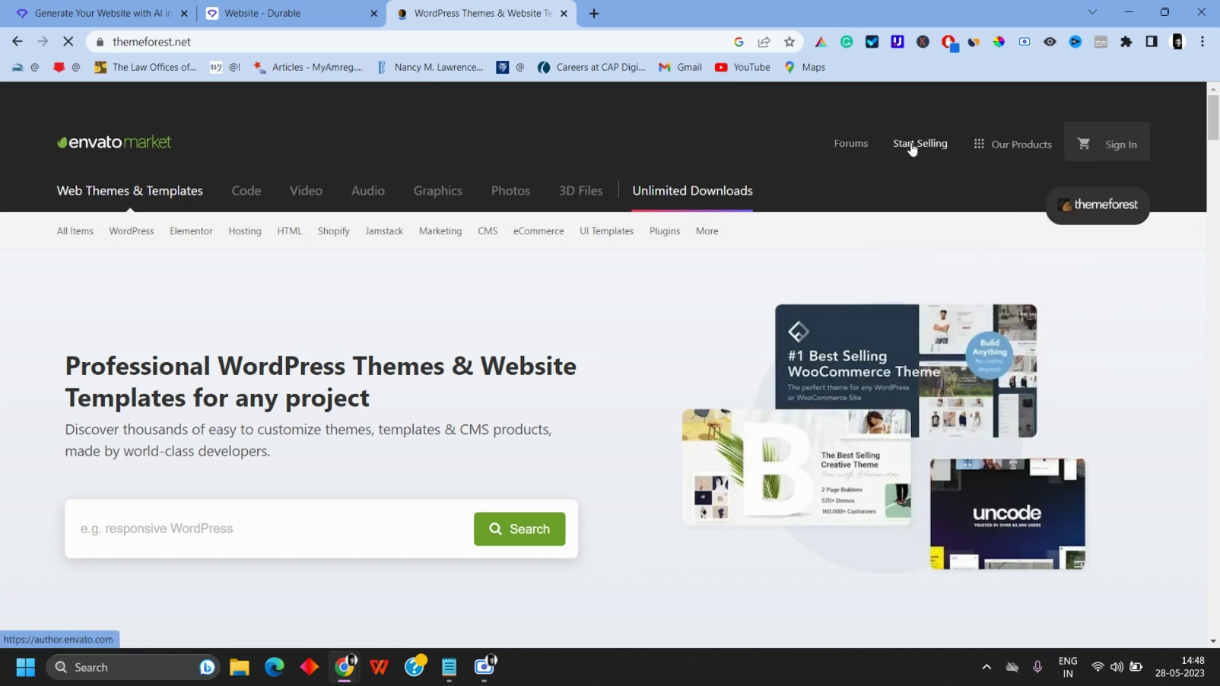
click(912, 149)
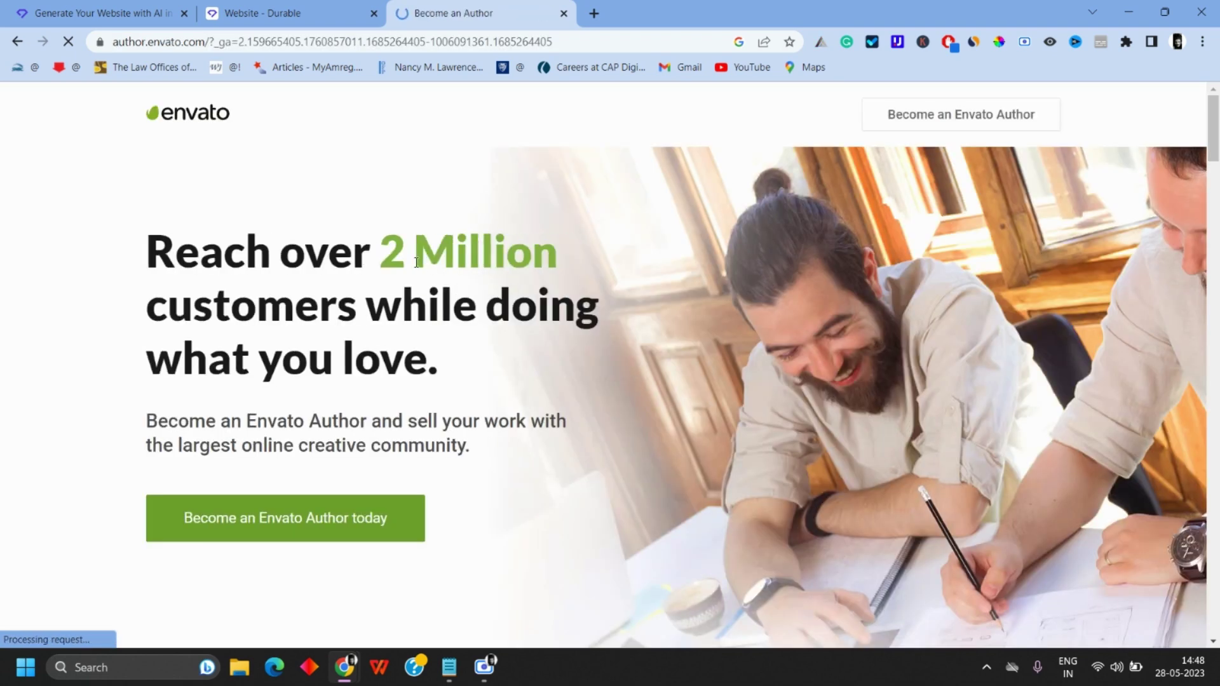
scroll(832, 438, down, 1)
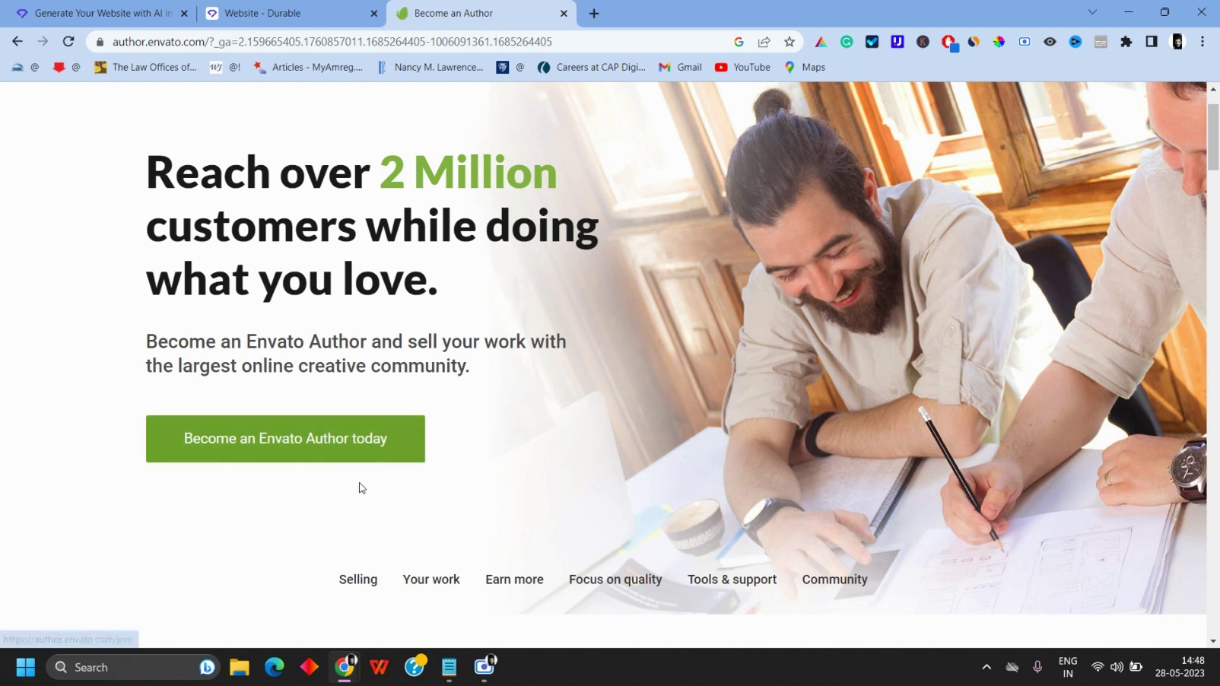
click(319, 446)
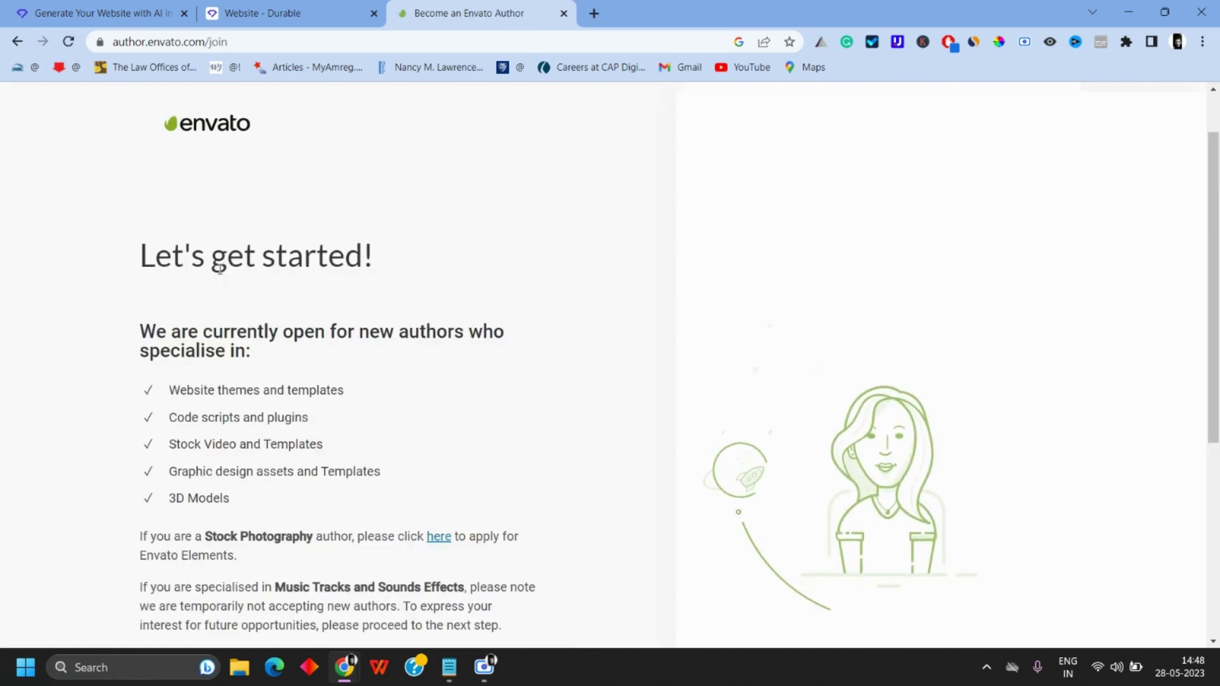
Step: Review the specialties open to new authors, agree to the Envato Market author terms and continue
triple_click(343, 401)
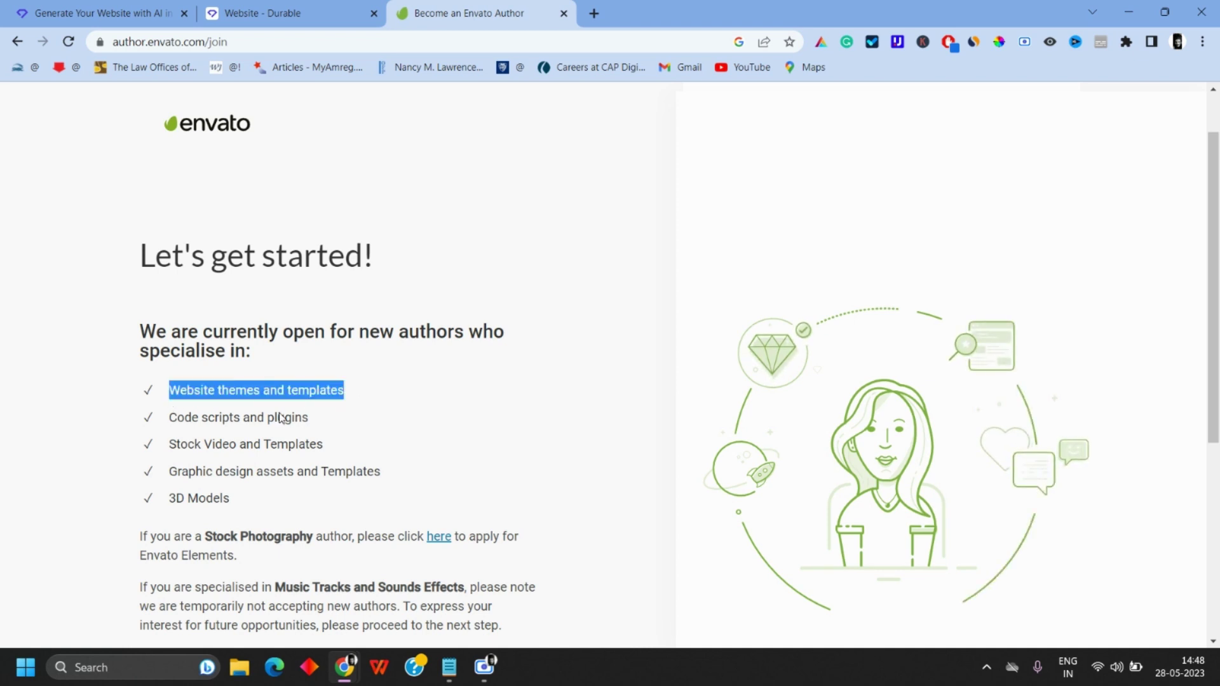
scroll(280, 417, down, 3)
scroll(262, 475, up, 2)
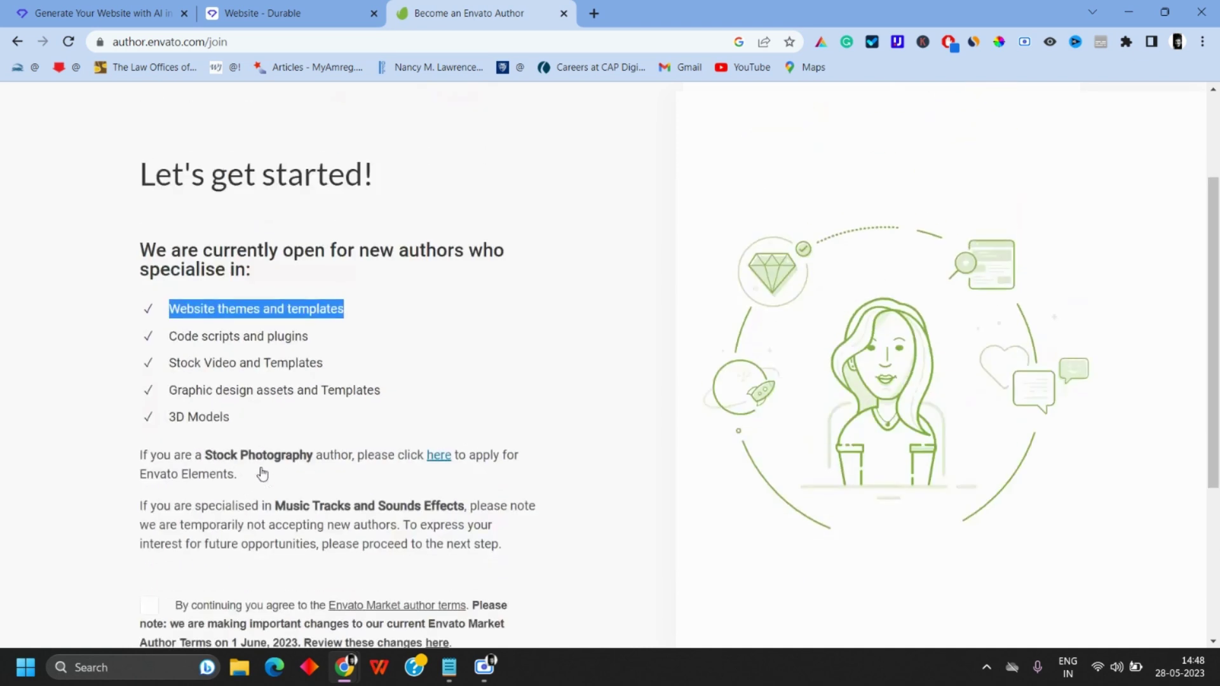
scroll(457, 496, down, 1)
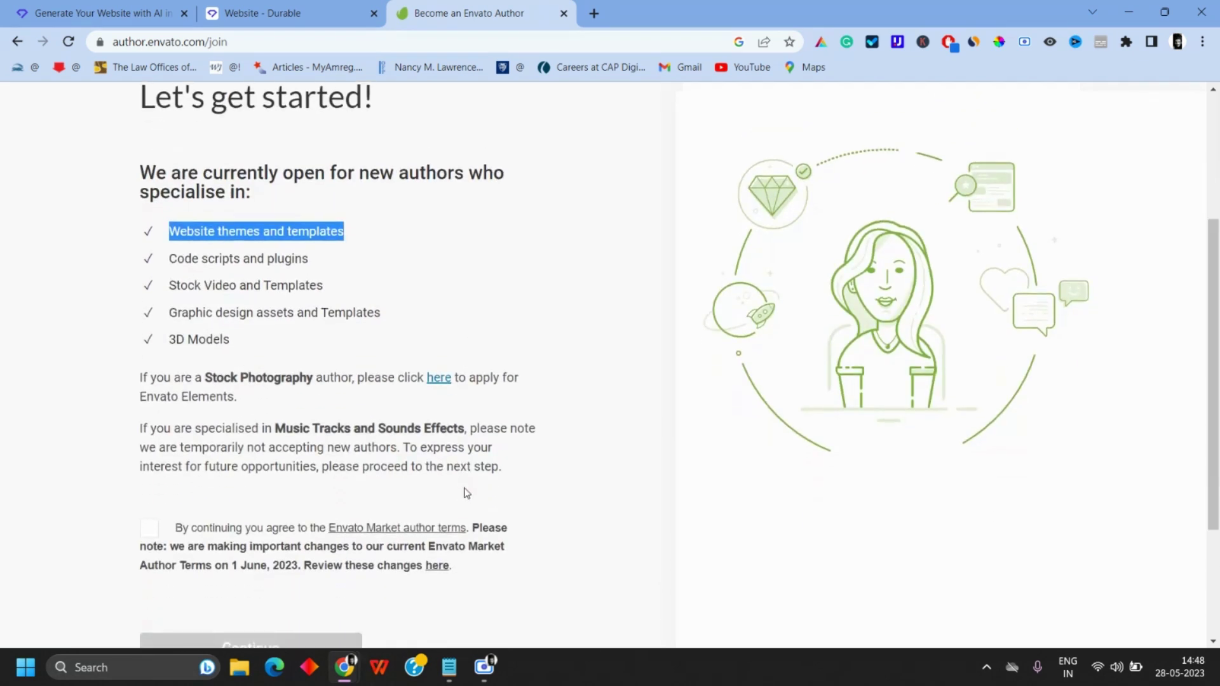
click(150, 528)
scroll(159, 528, down, 2)
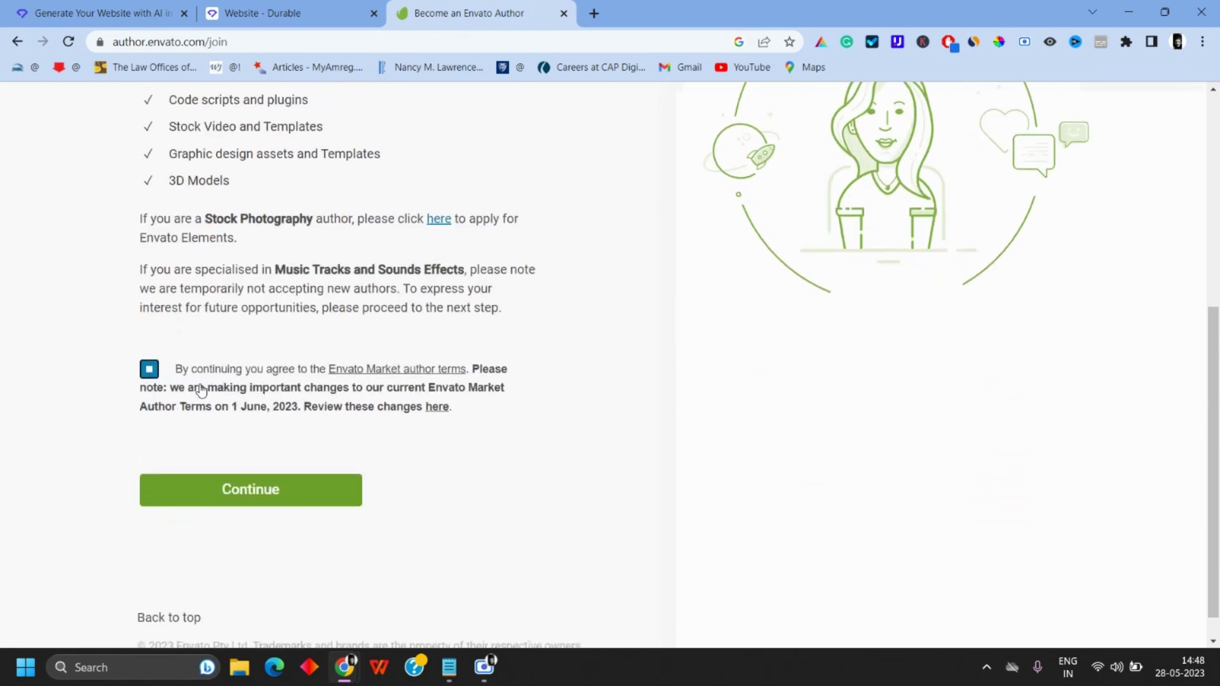
click(269, 502)
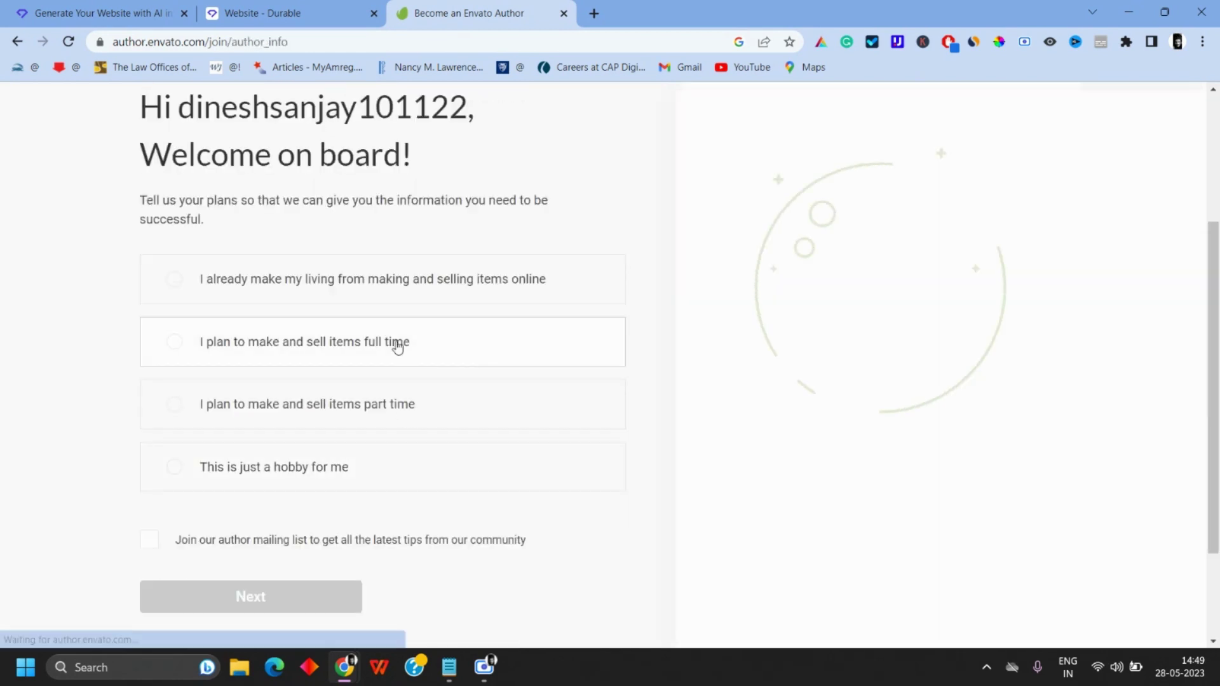
Step: Choose "I plan to make and sell items part time" as the author plan and proceed without joining the mailing list
scroll(286, 267, up, 1)
drag(180, 191, 470, 226)
click(319, 191)
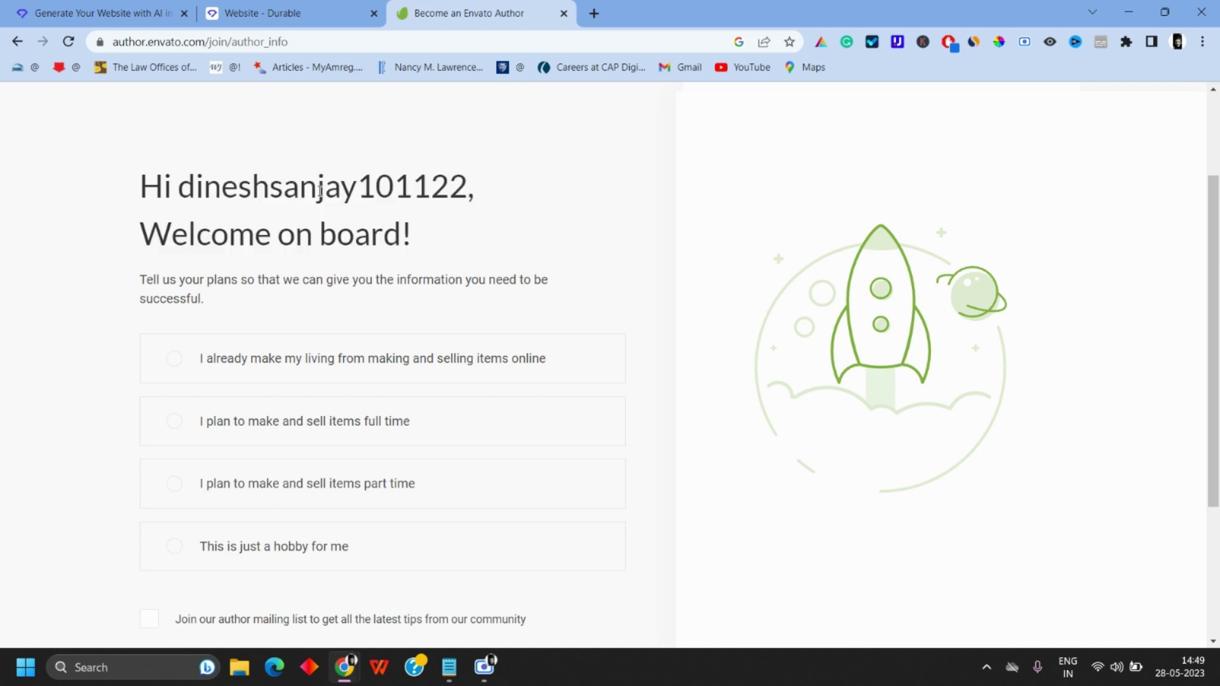
scroll(320, 191, down, 1)
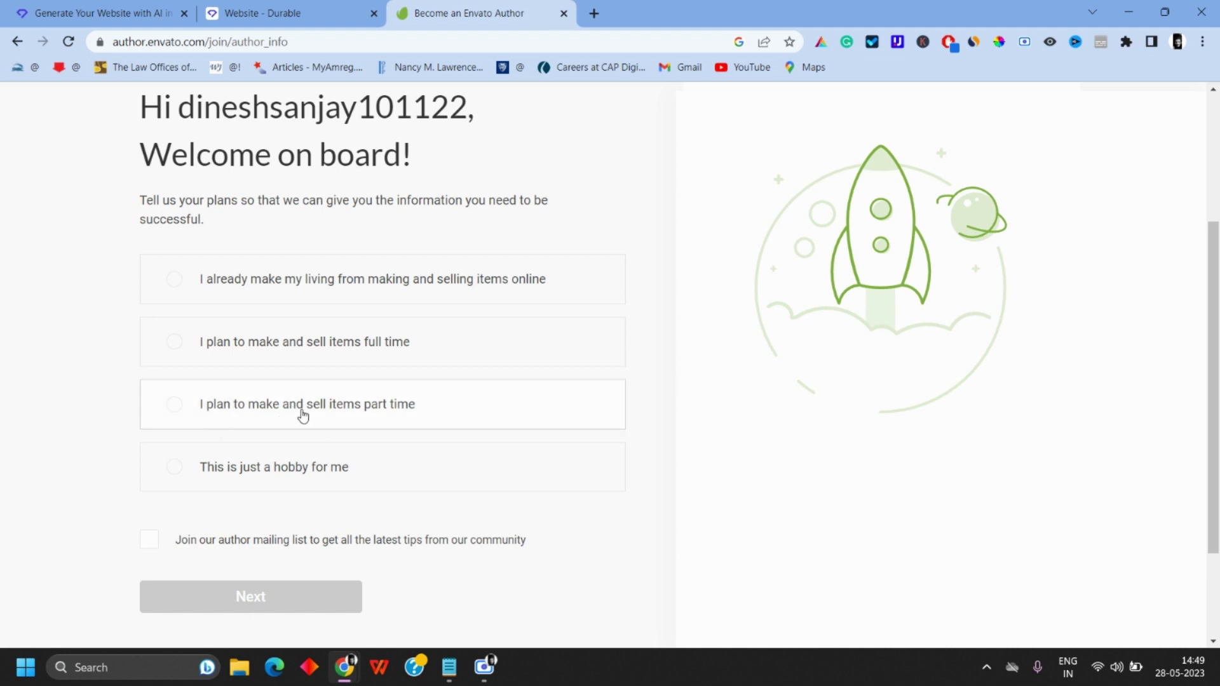
click(176, 407)
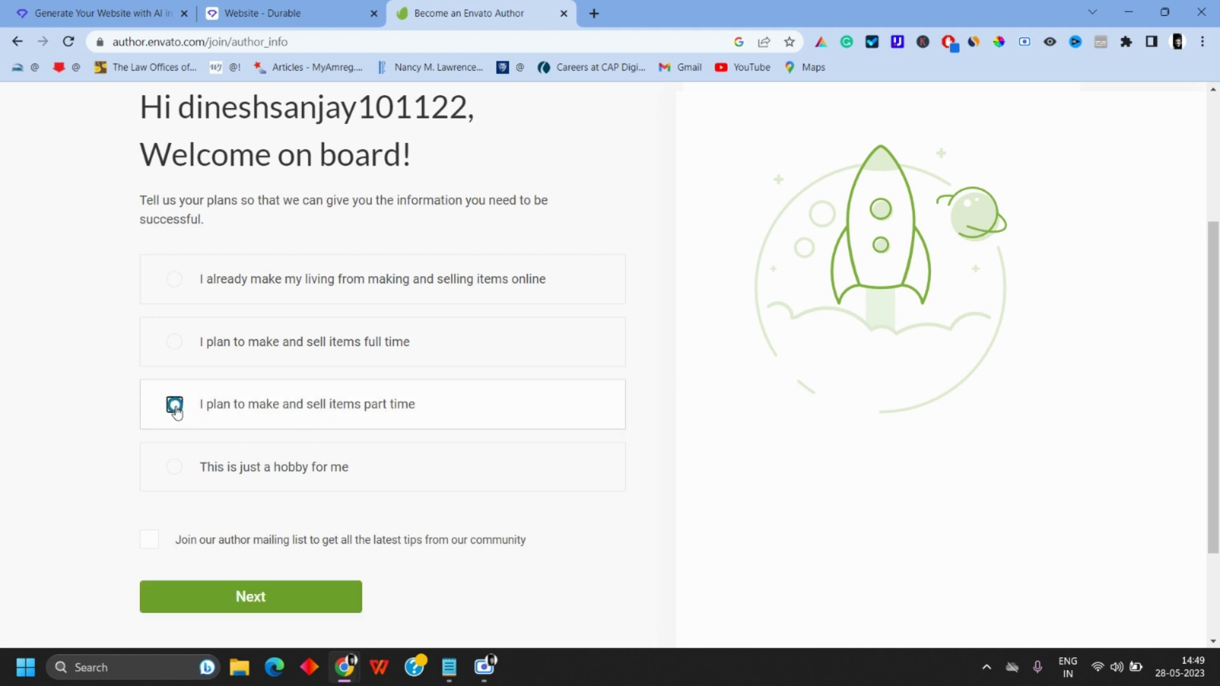
scroll(176, 412, down, 1)
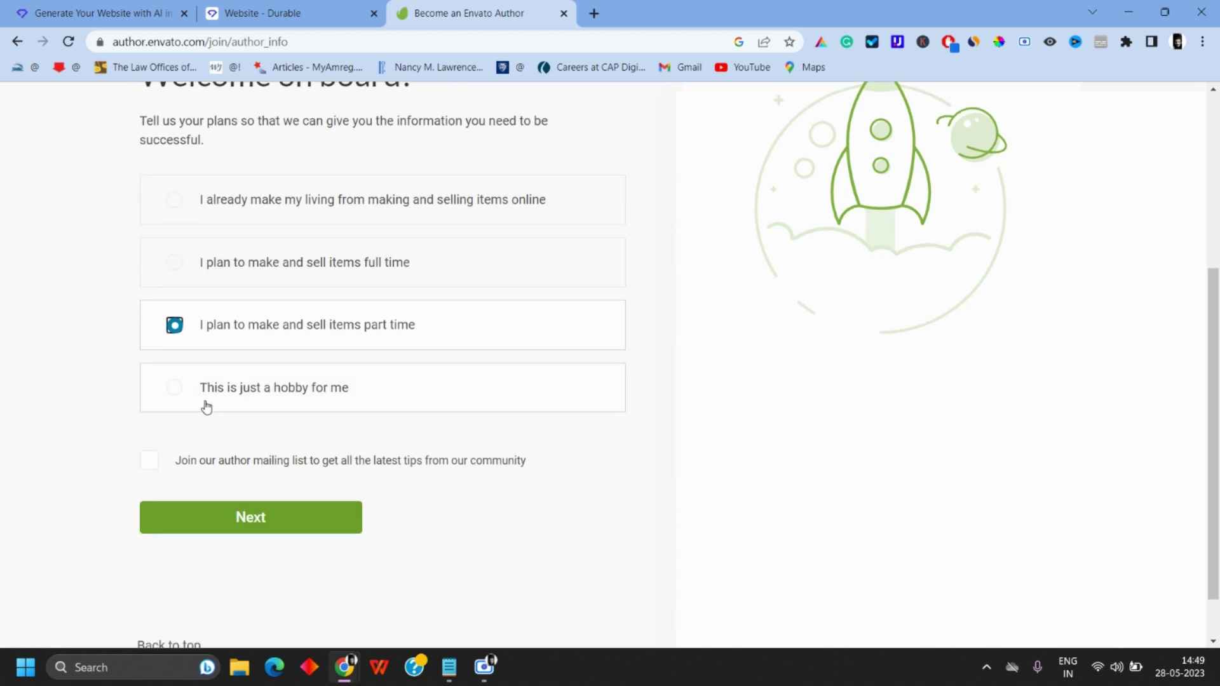
scroll(298, 378, up, 1)
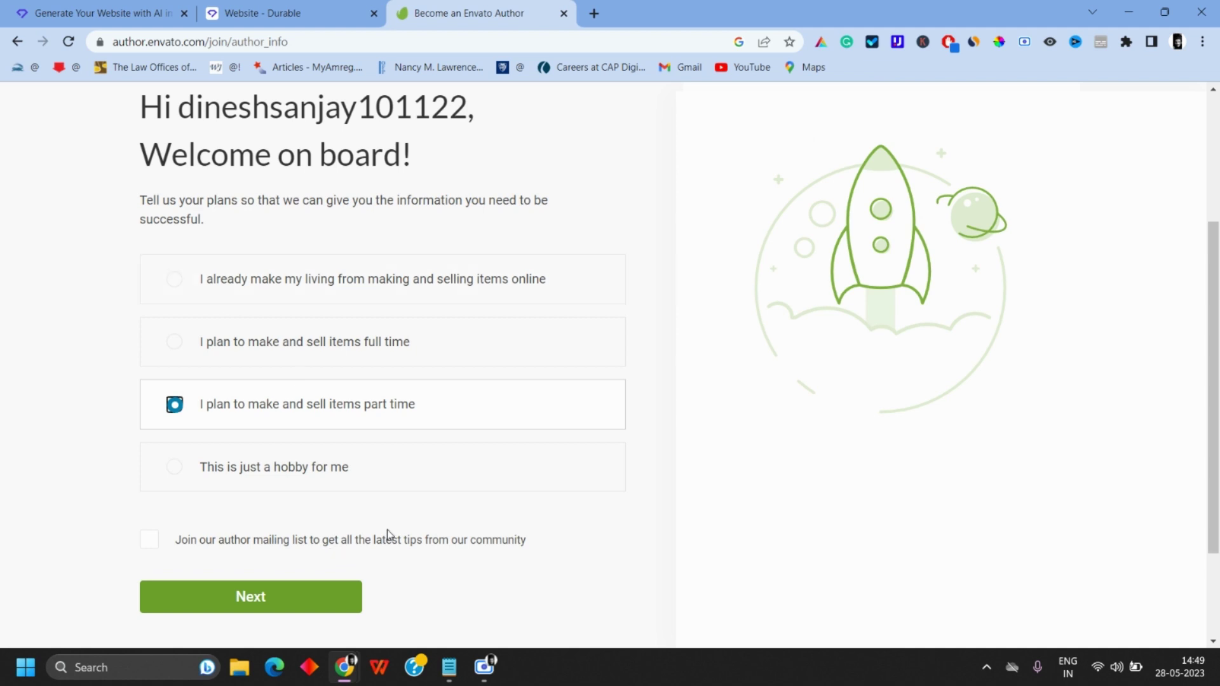
scroll(463, 520, down, 1)
click(285, 522)
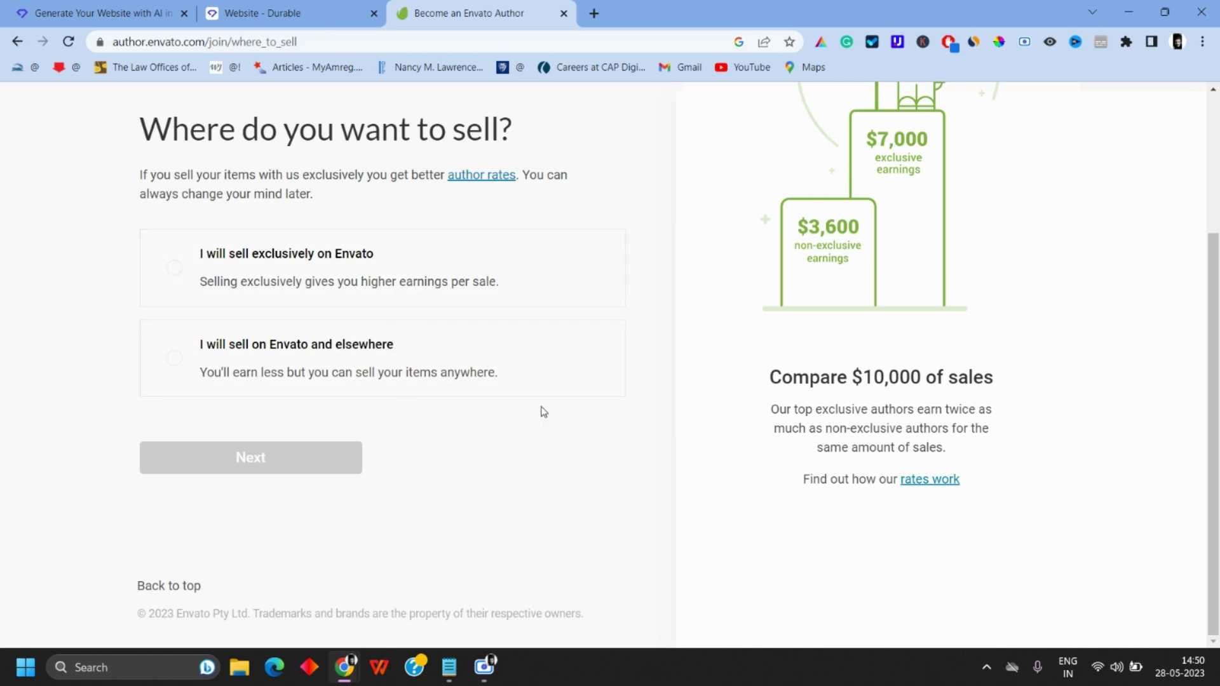
Step: Choose to sell on Envato and elsewhere, and submit "Website themes and templates" as the specialty
click(175, 358)
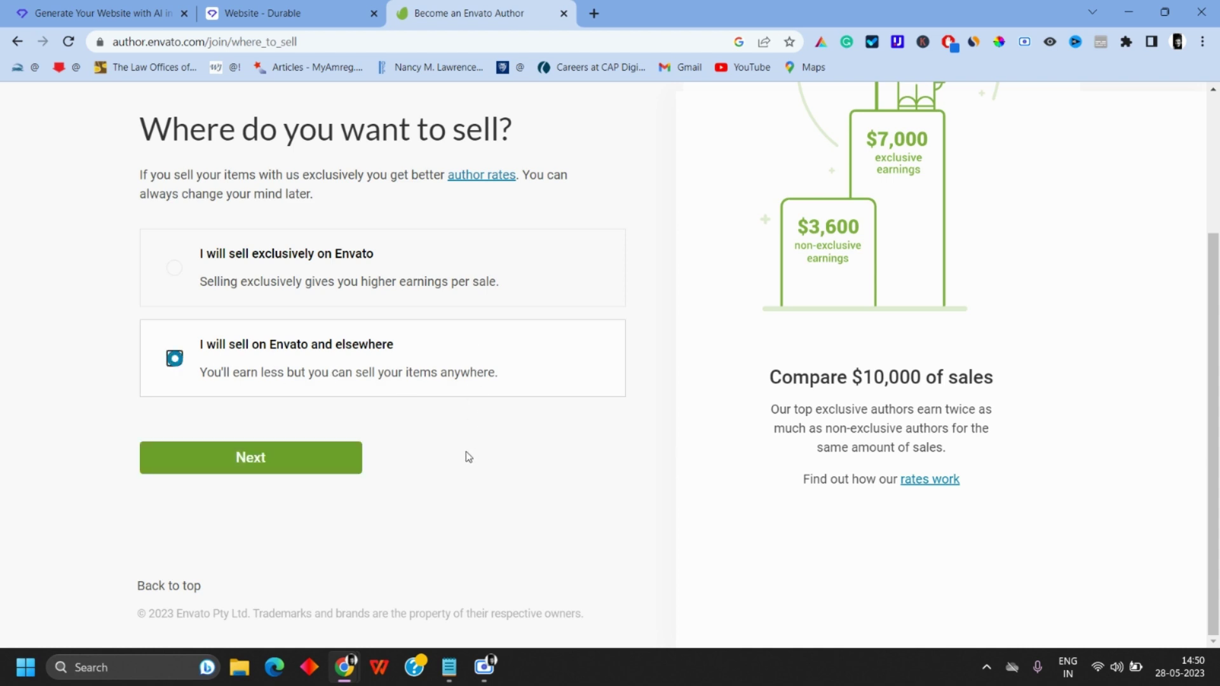
click(257, 468)
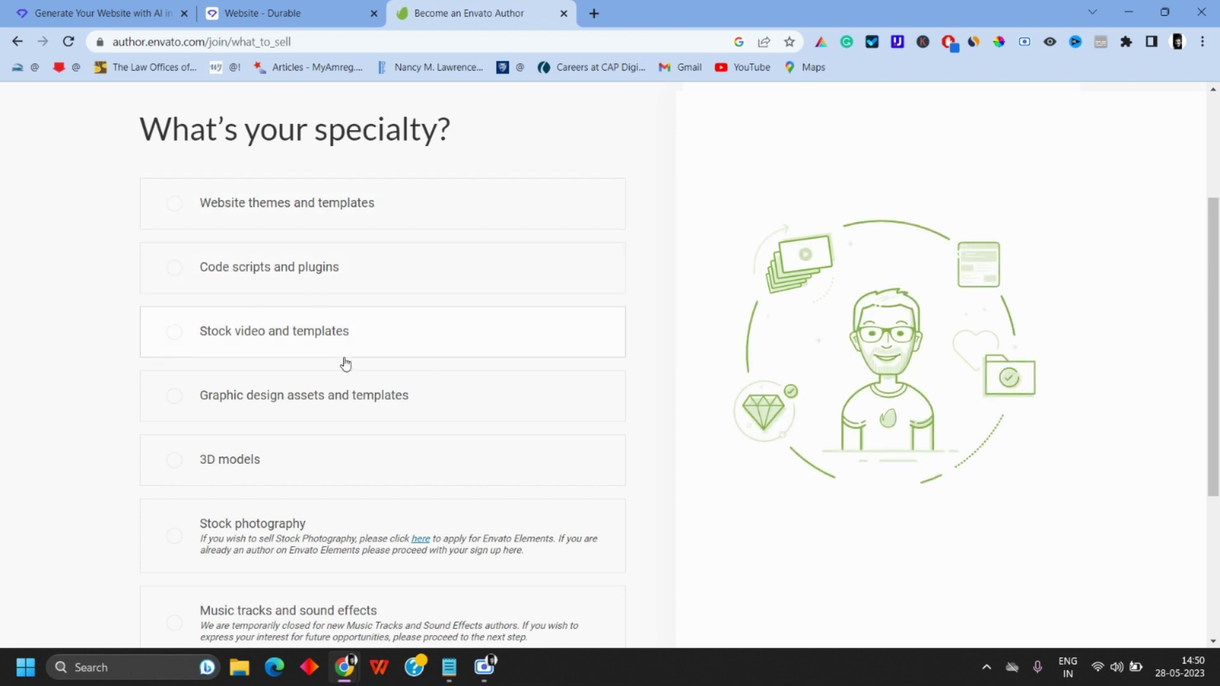
click(176, 213)
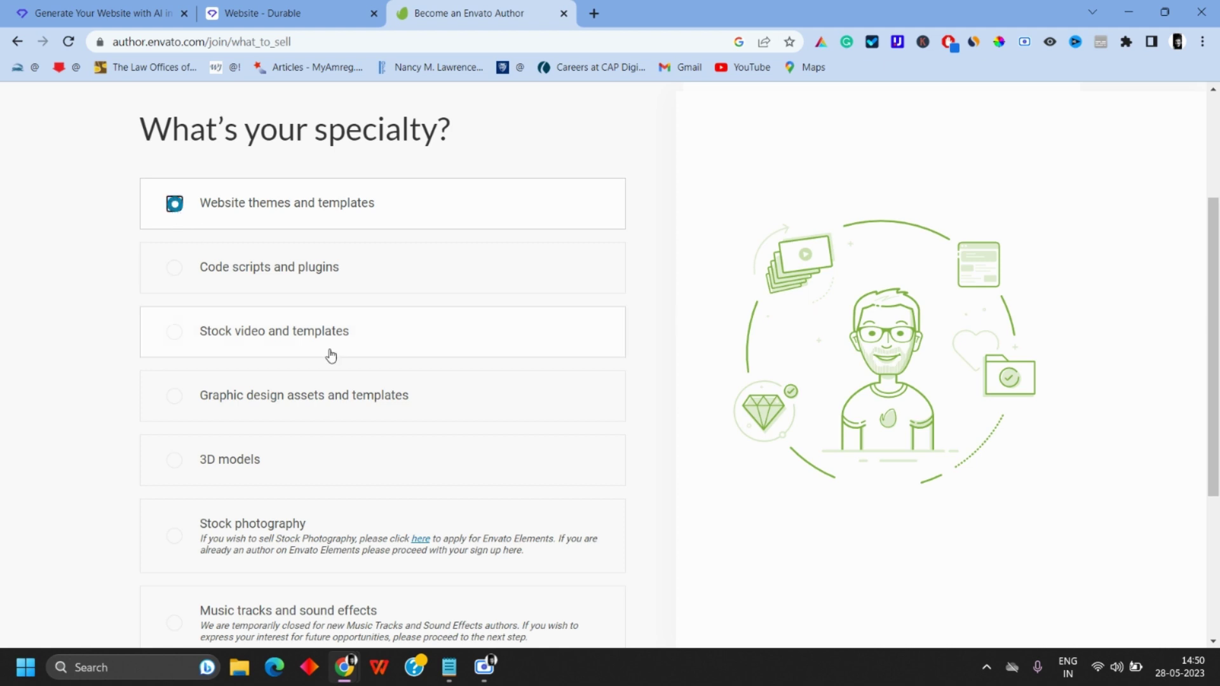
scroll(328, 354, down, 4)
click(246, 458)
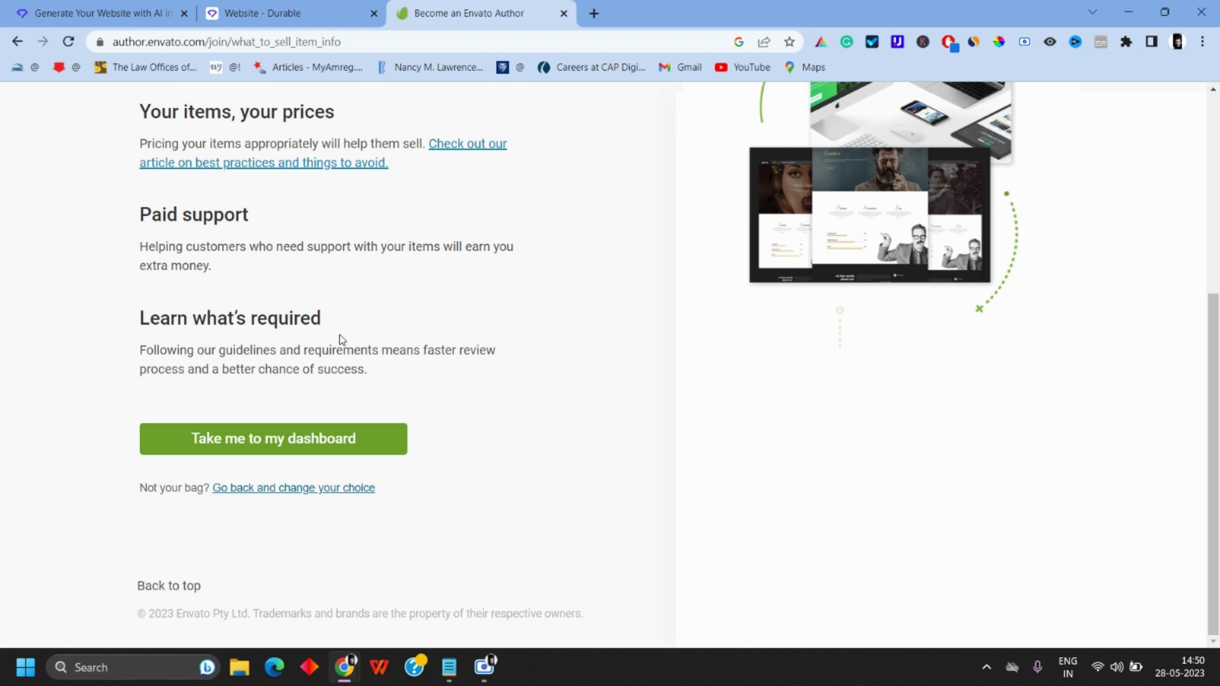
Step: Read through the item pricing, support and requirements information and continue to the author dashboard
scroll(517, 387, up, 3)
scroll(373, 465, down, 3)
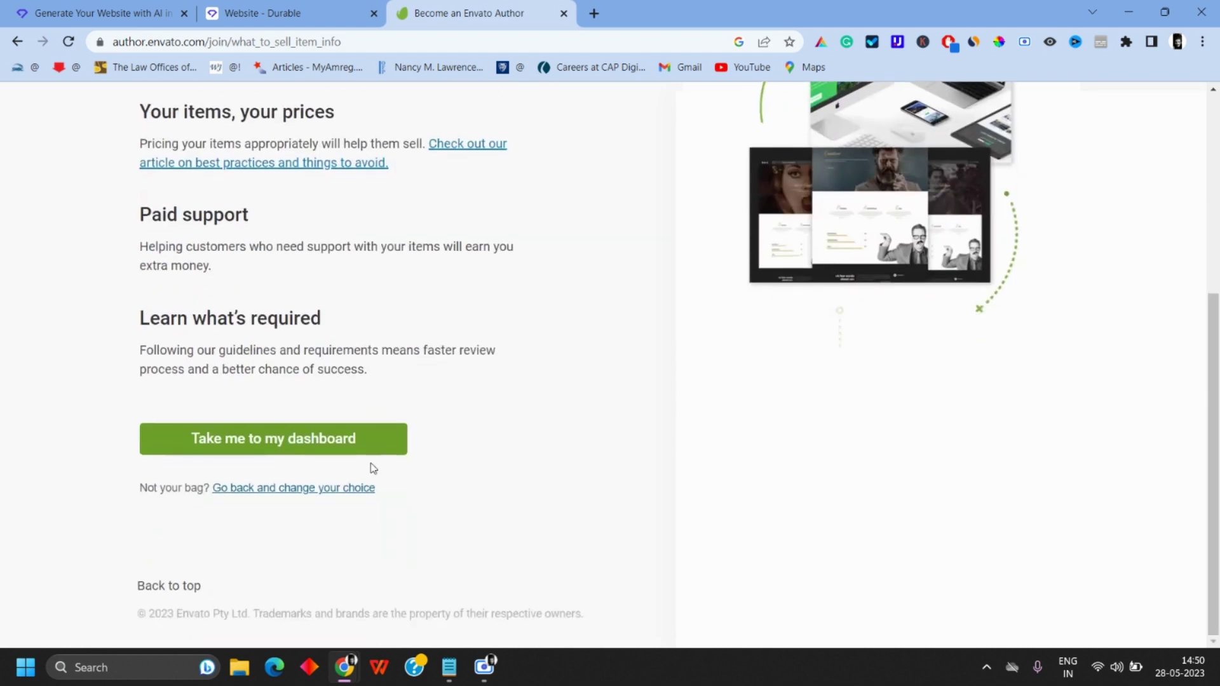
click(305, 439)
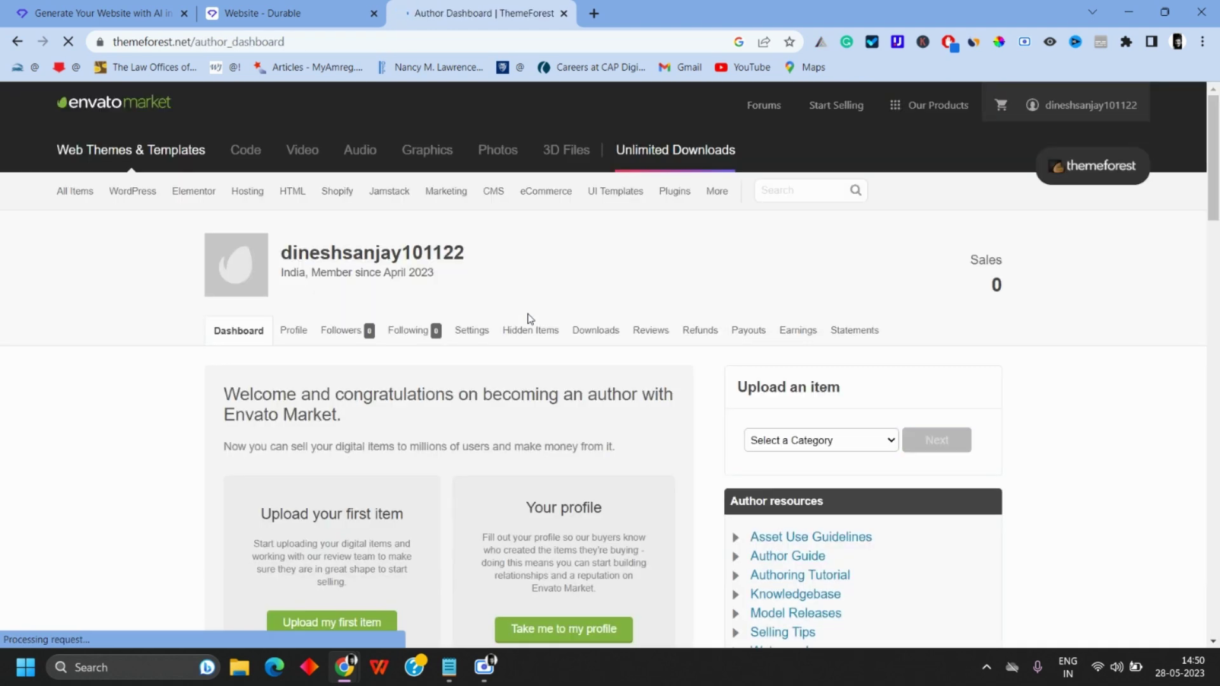
Step: Look over the author dashboard's item upload, profile and tax sections, and view the profile and followers pages
scroll(629, 334, down, 3)
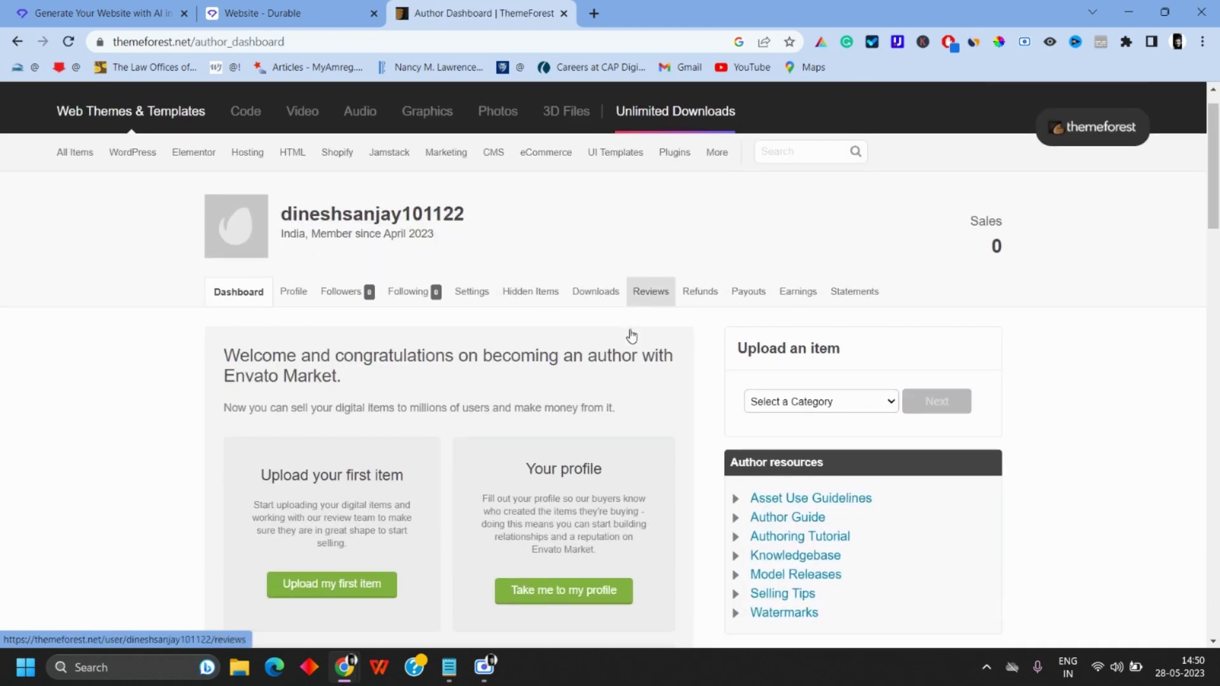
scroll(267, 279, up, 3)
scroll(291, 179, down, 3)
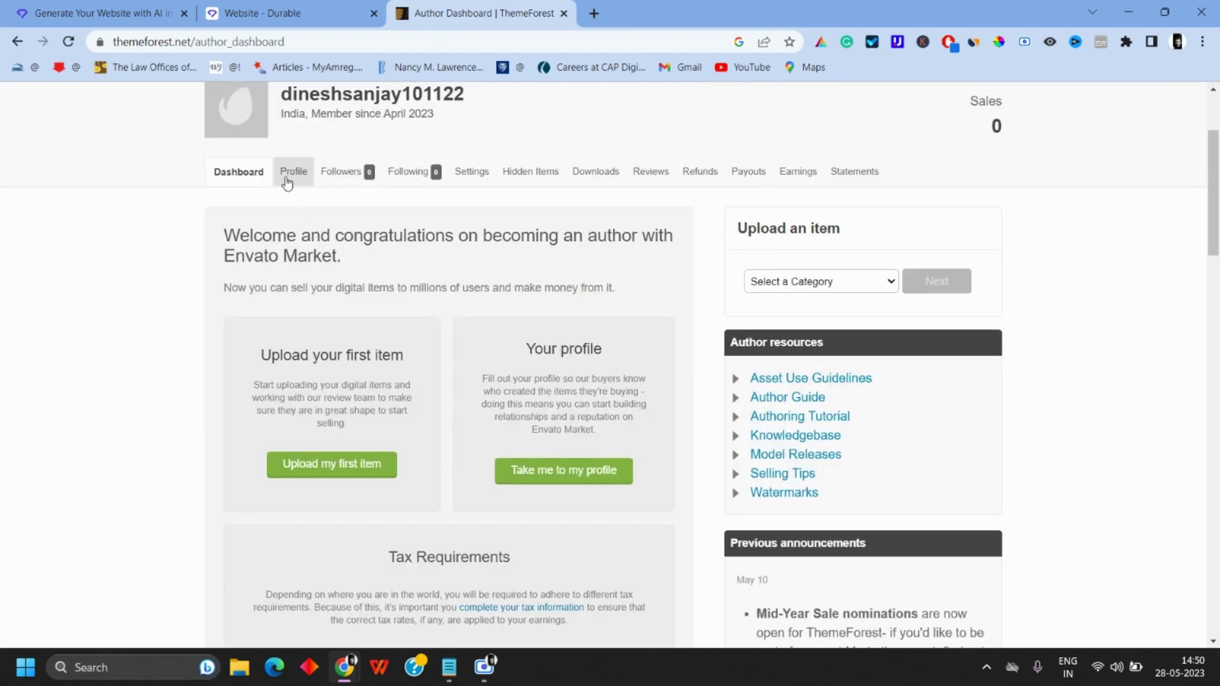
click(291, 178)
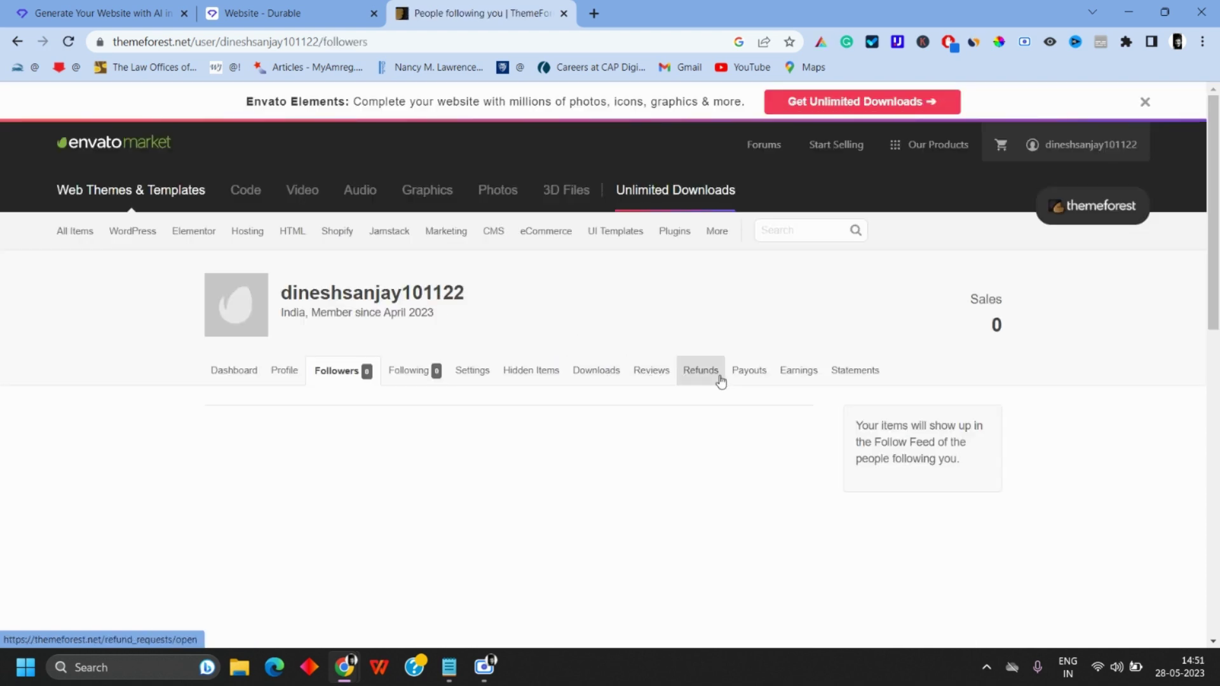
Step: Open the author's Earnings page and examine the monthly sales earnings, balance, total sales value and item sales chart
click(792, 381)
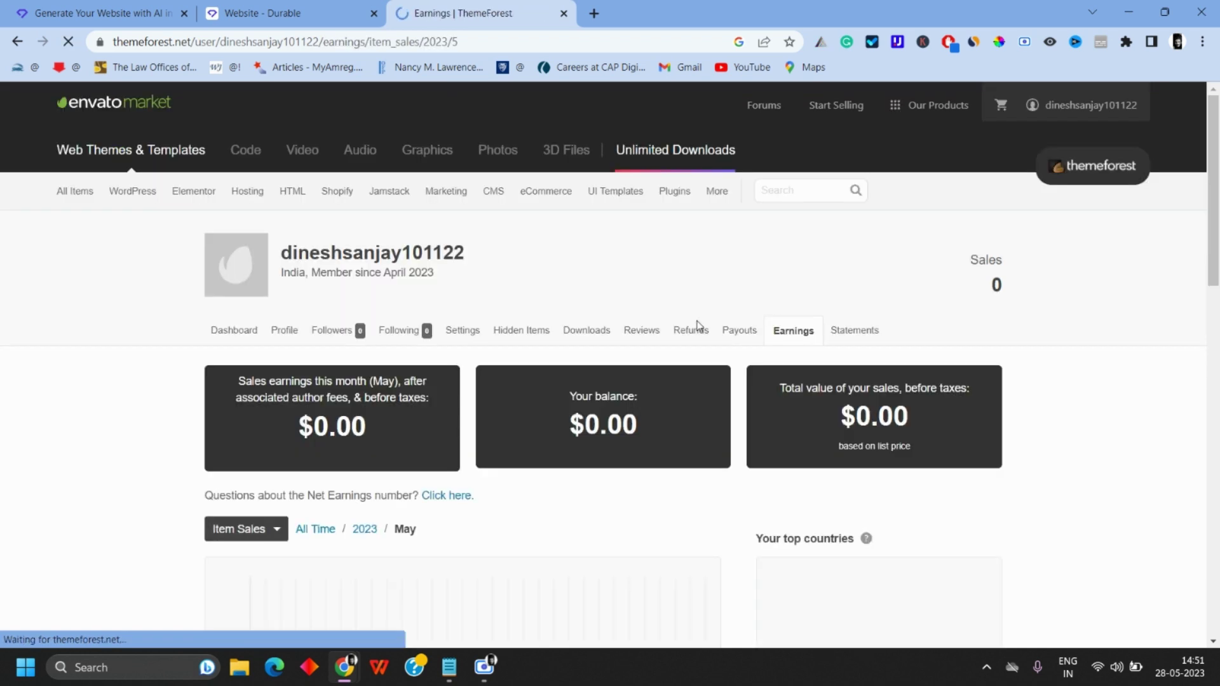
scroll(273, 316, down, 3)
drag(300, 266, 379, 264)
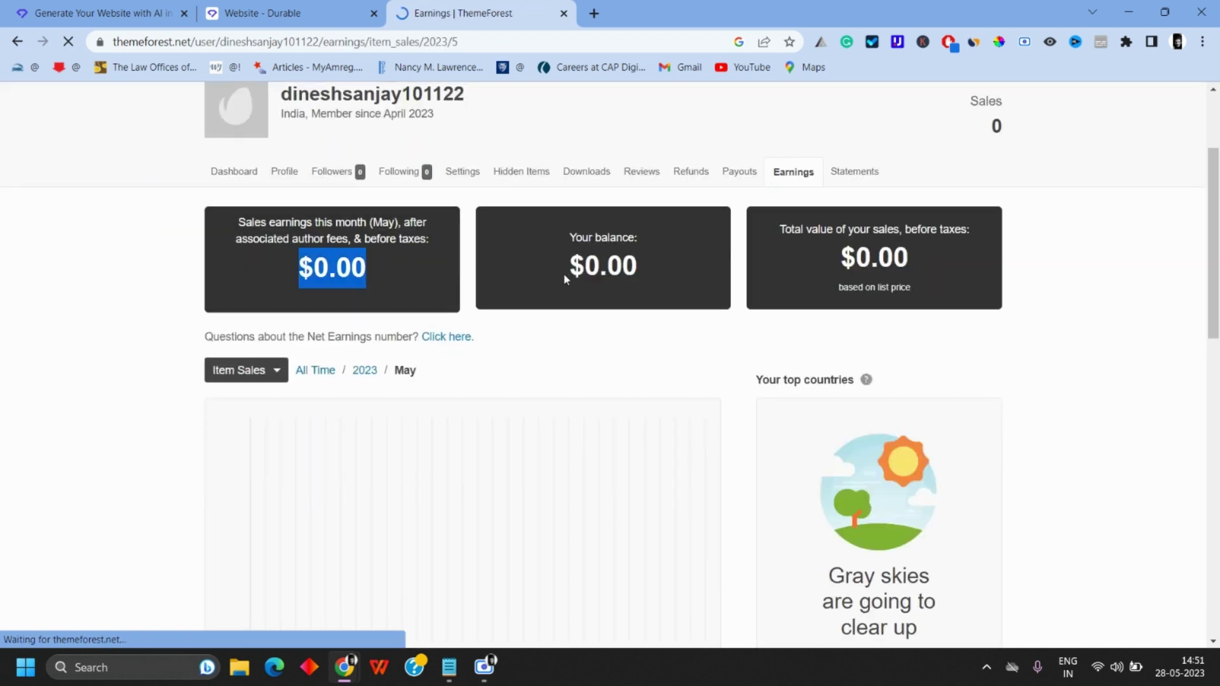
drag(564, 279, 732, 259)
drag(837, 258, 949, 252)
scroll(675, 433, down, 7)
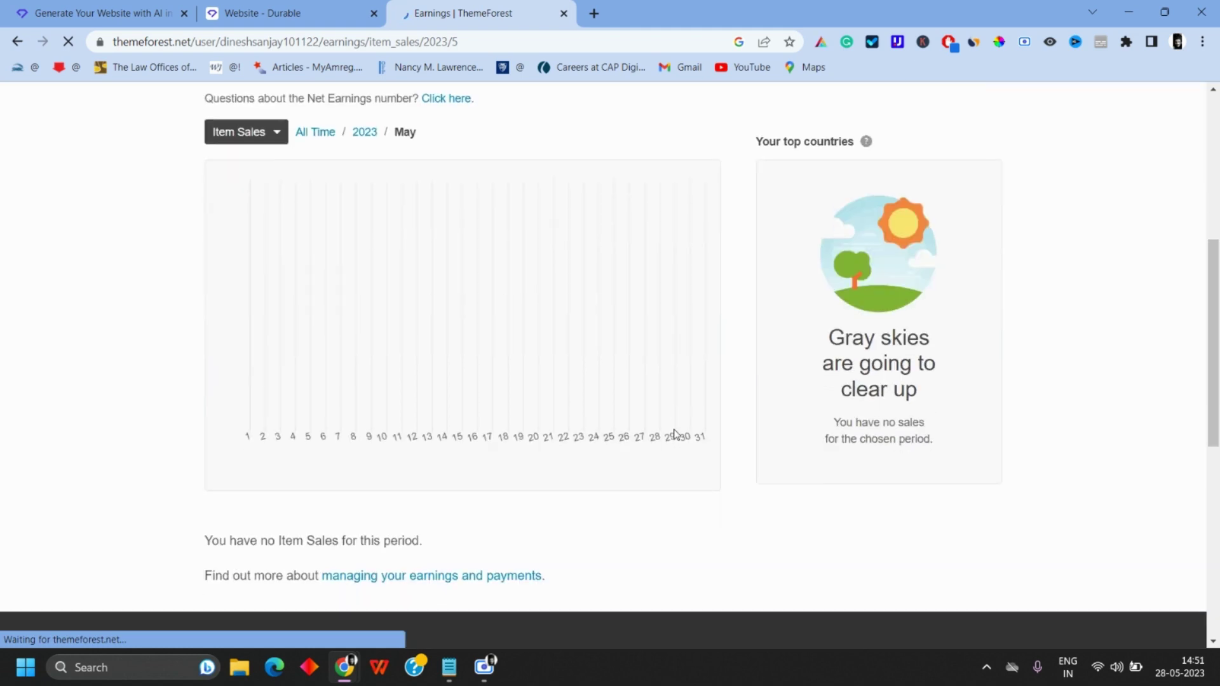
Step: Return to the author dashboard and start uploading the first item
scroll(663, 448, up, 10)
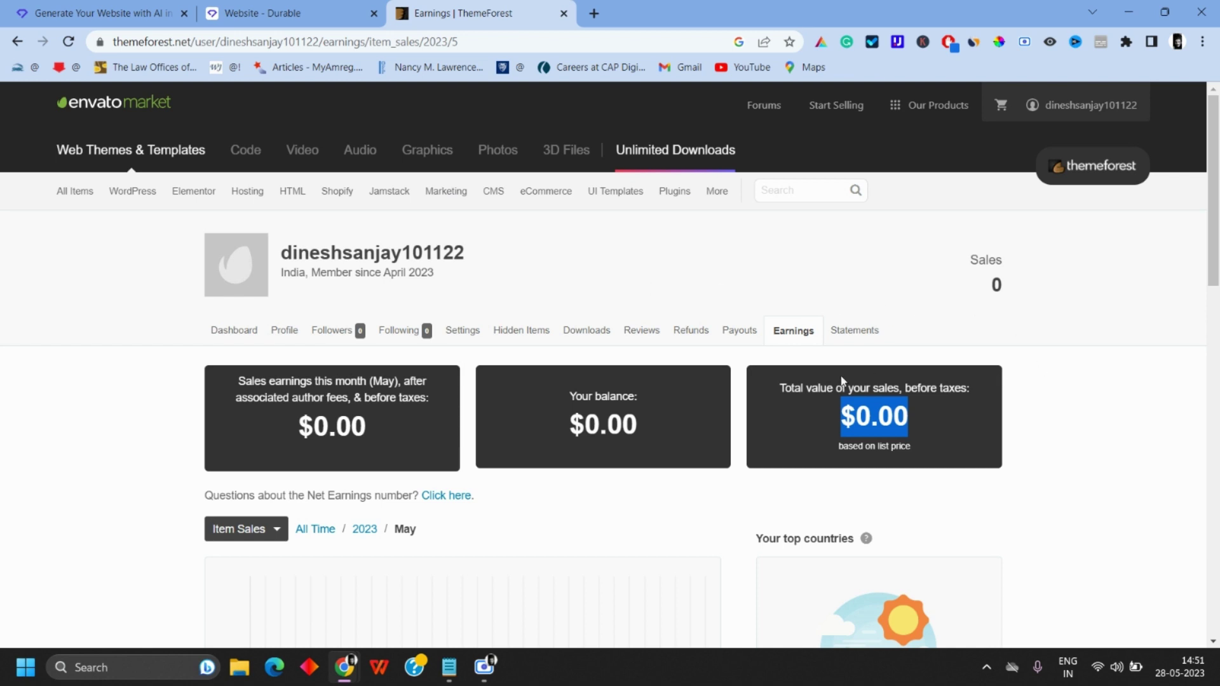
click(233, 338)
scroll(369, 341, down, 2)
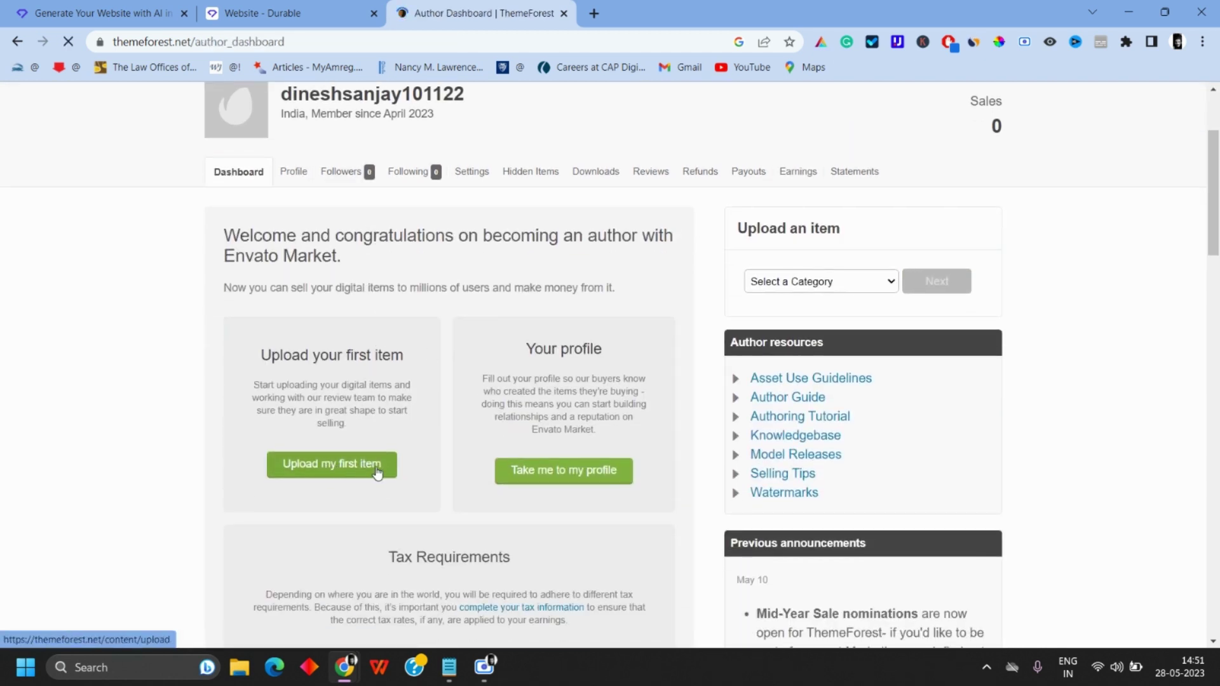
click(306, 473)
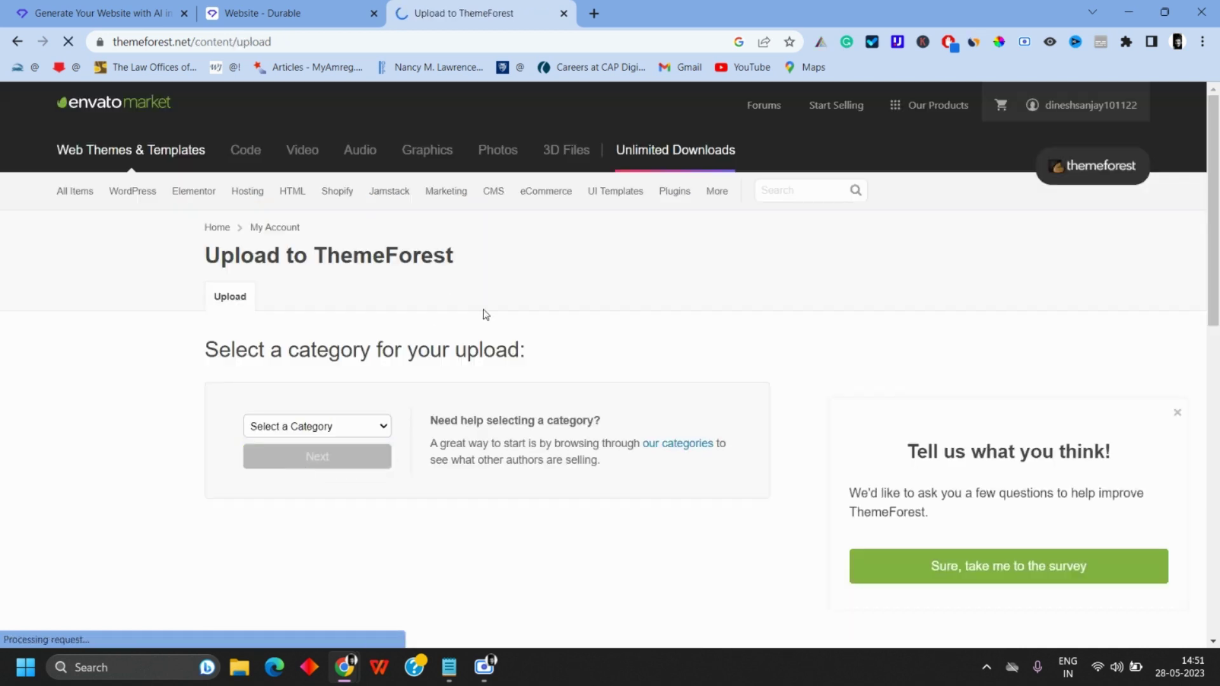
Step: Choose WordPress as the upload category and continue to its item upload form
click(364, 430)
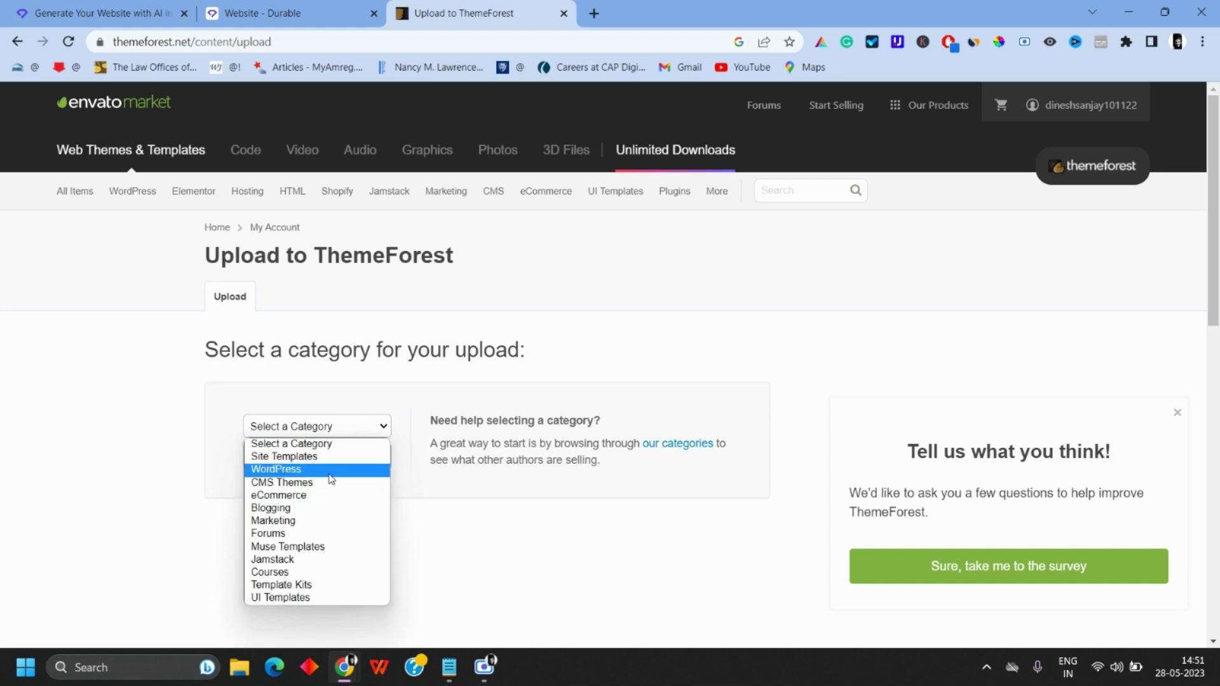
click(292, 472)
click(291, 464)
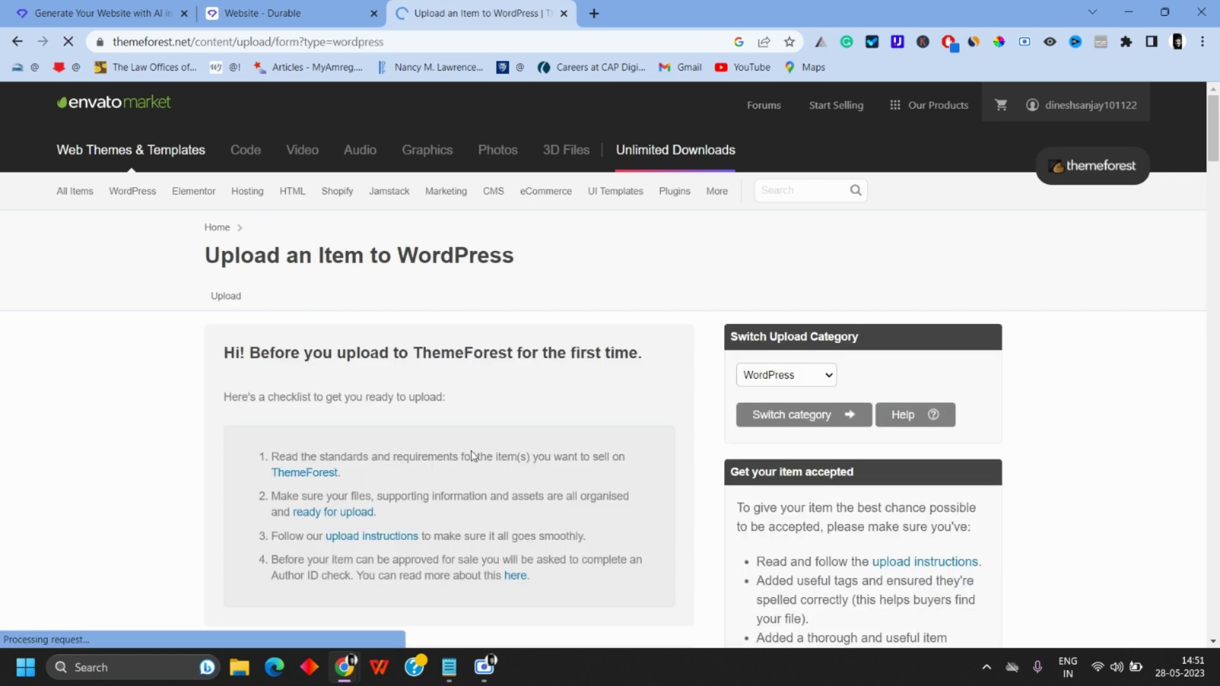
Step: Look over the upload checklist, name, key features, description and support sections, and view the file picker without choosing a file
scroll(472, 455, down, 2)
scroll(472, 454, down, 3)
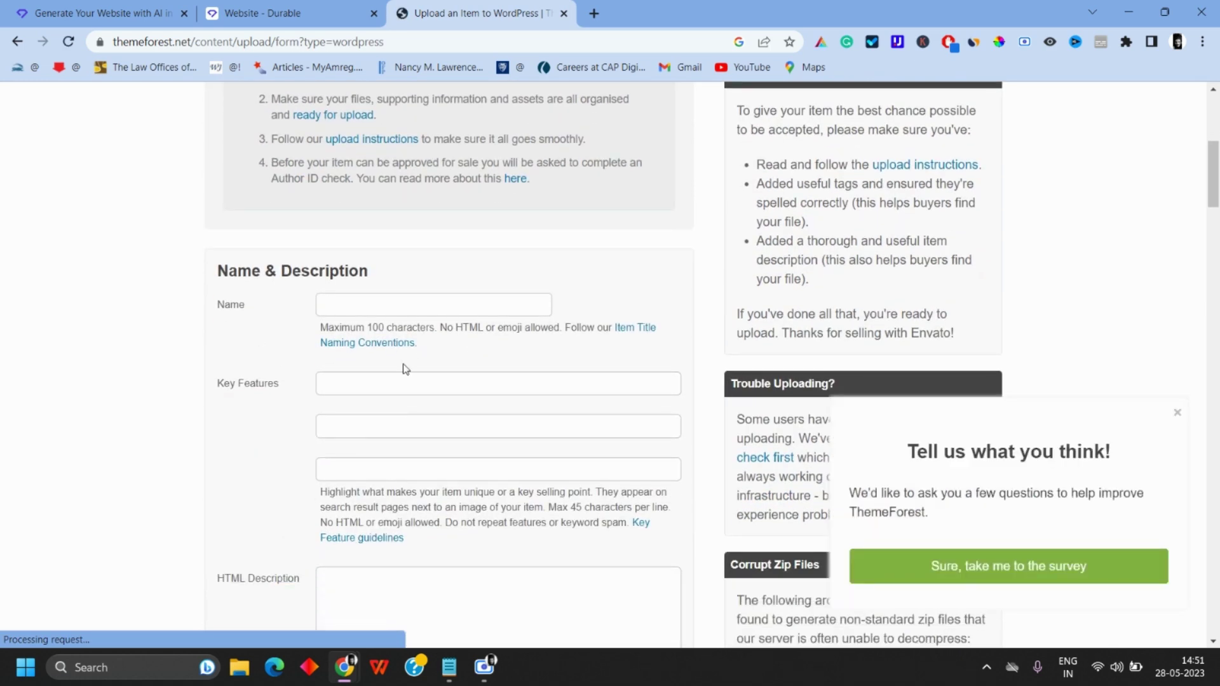
scroll(403, 367, down, 5)
scroll(327, 474, down, 3)
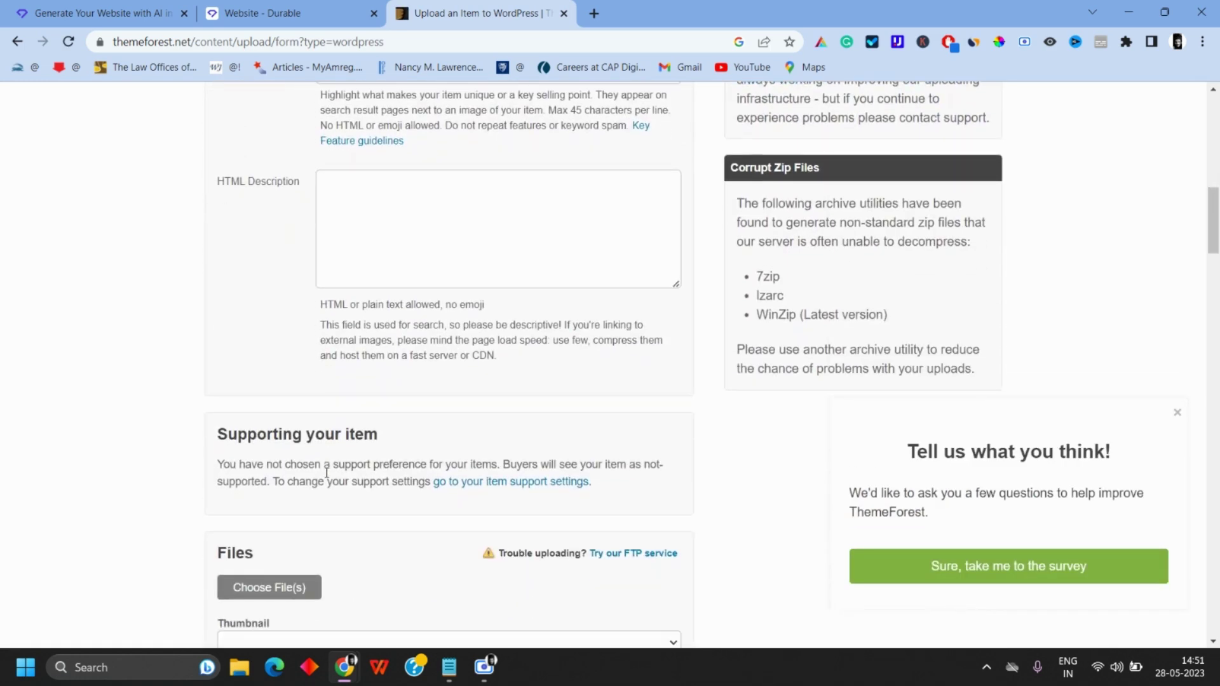
click(293, 430)
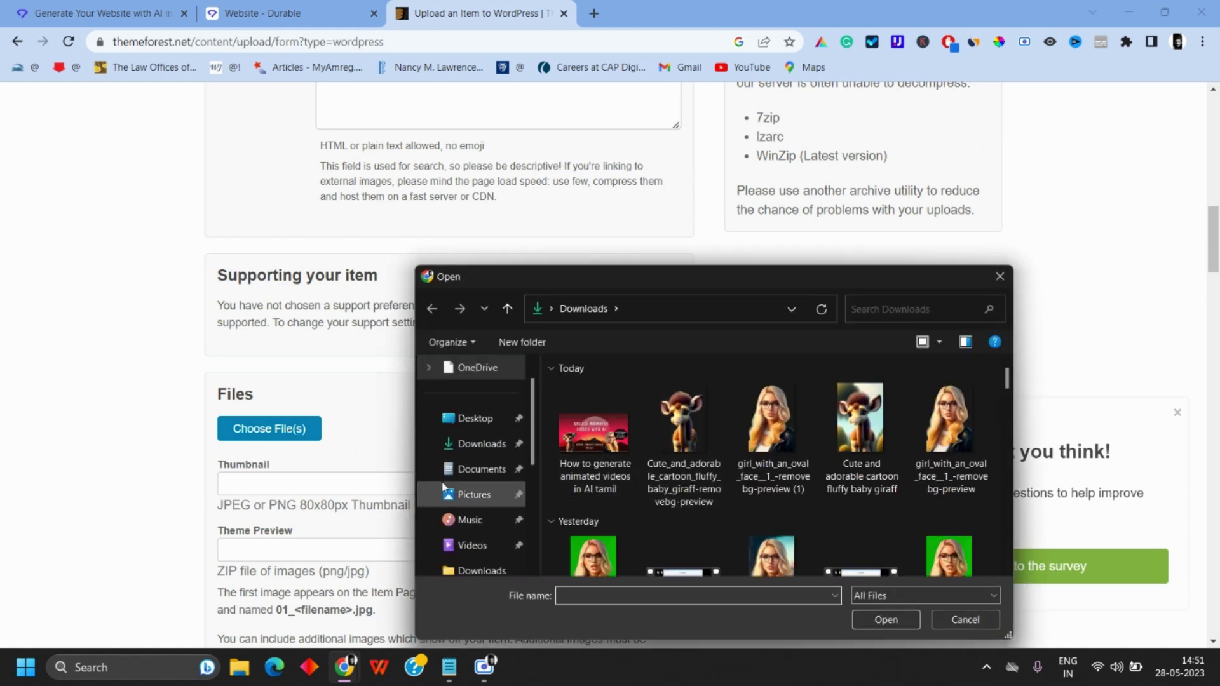
click(999, 276)
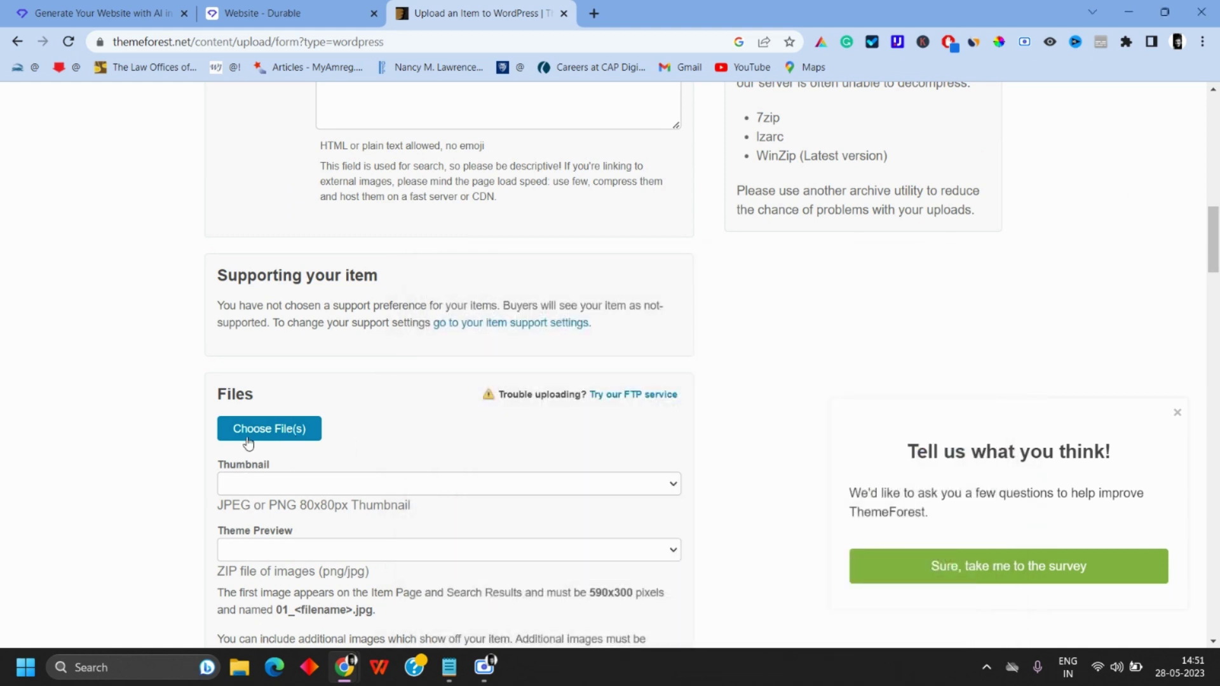
Step: Review the file requirements, category, attributes, demo URL, tags and rights confirmation sections, and try to submit the blank upload form
scroll(425, 411, down, 5)
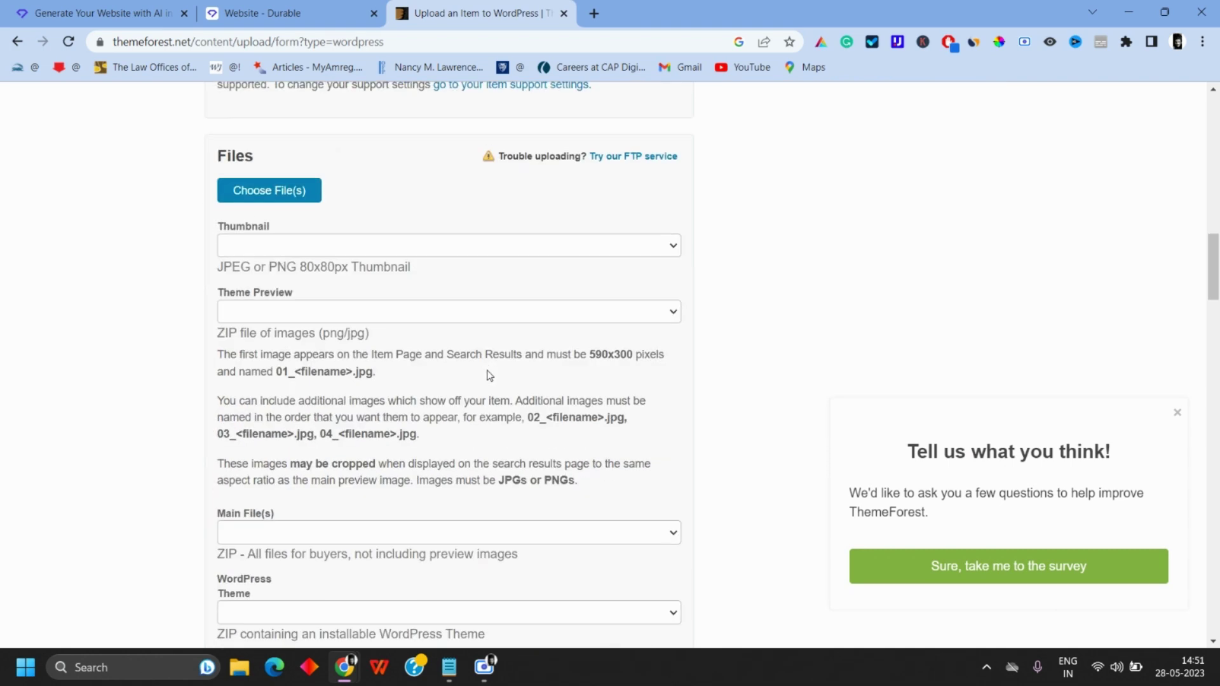
scroll(489, 374, down, 6)
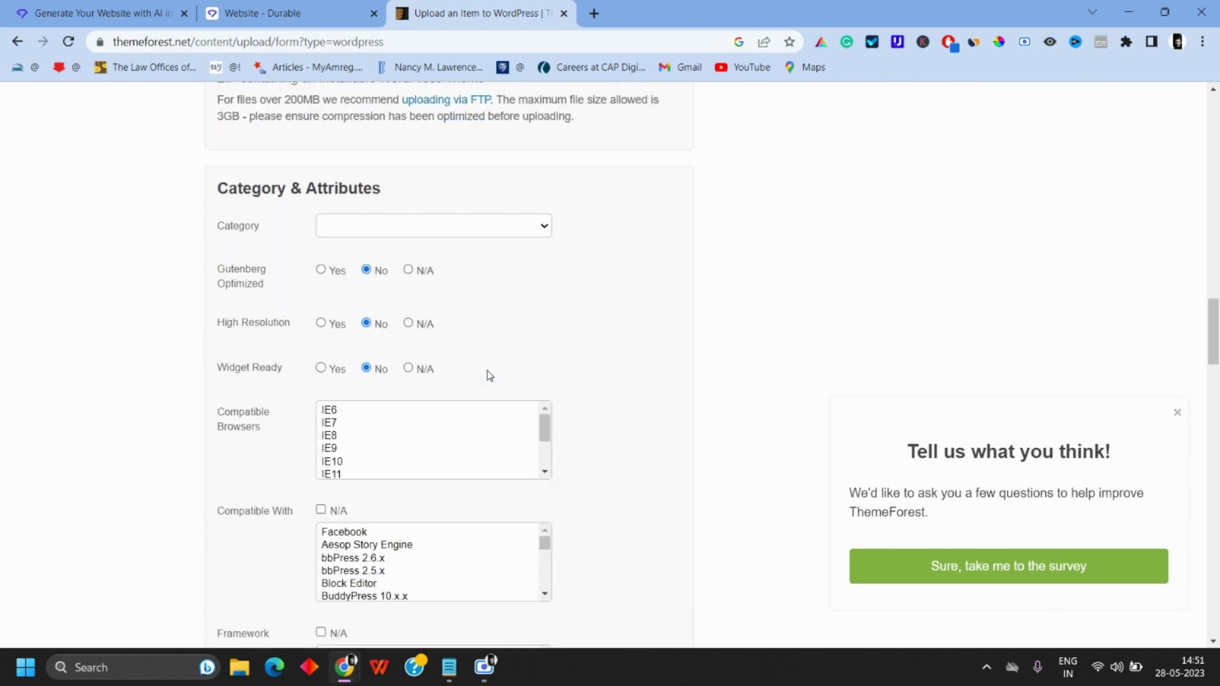
scroll(490, 375, down, 10)
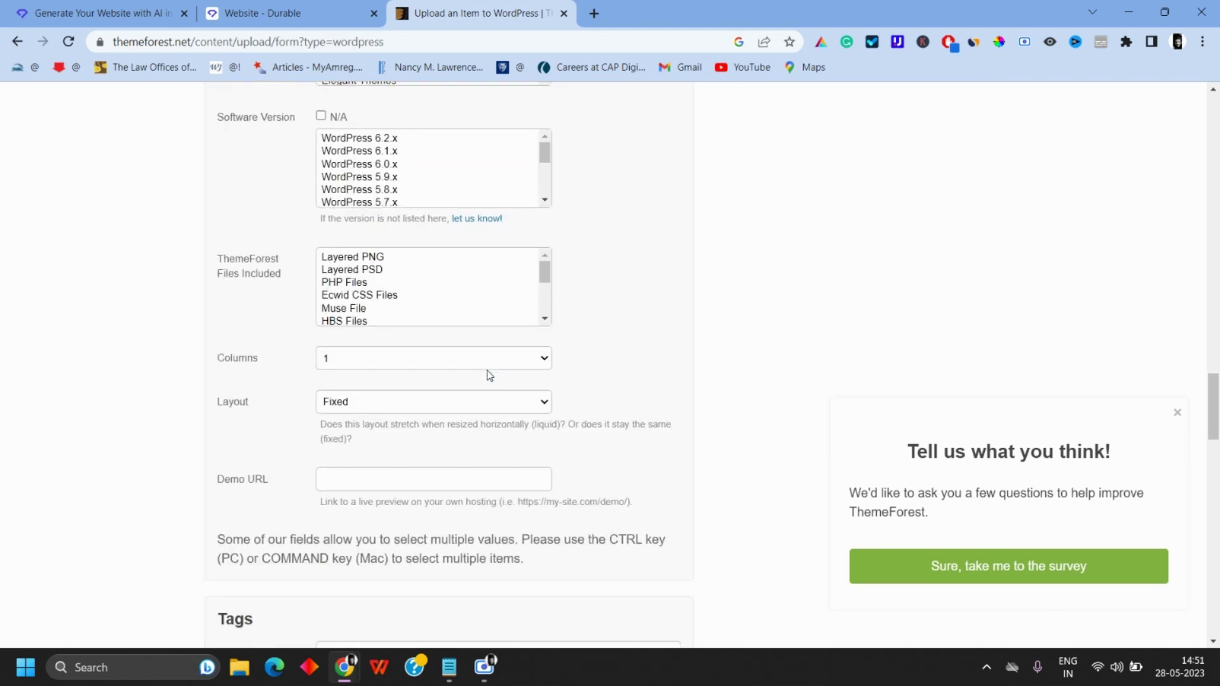
scroll(489, 375, down, 13)
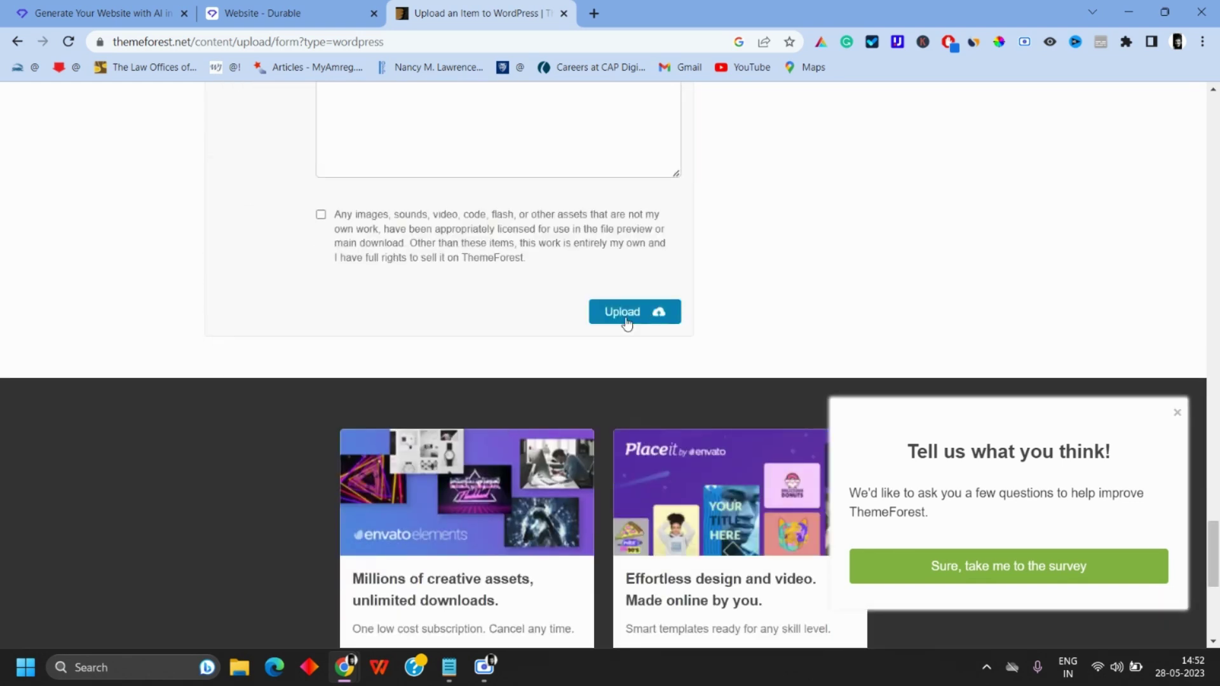
click(626, 321)
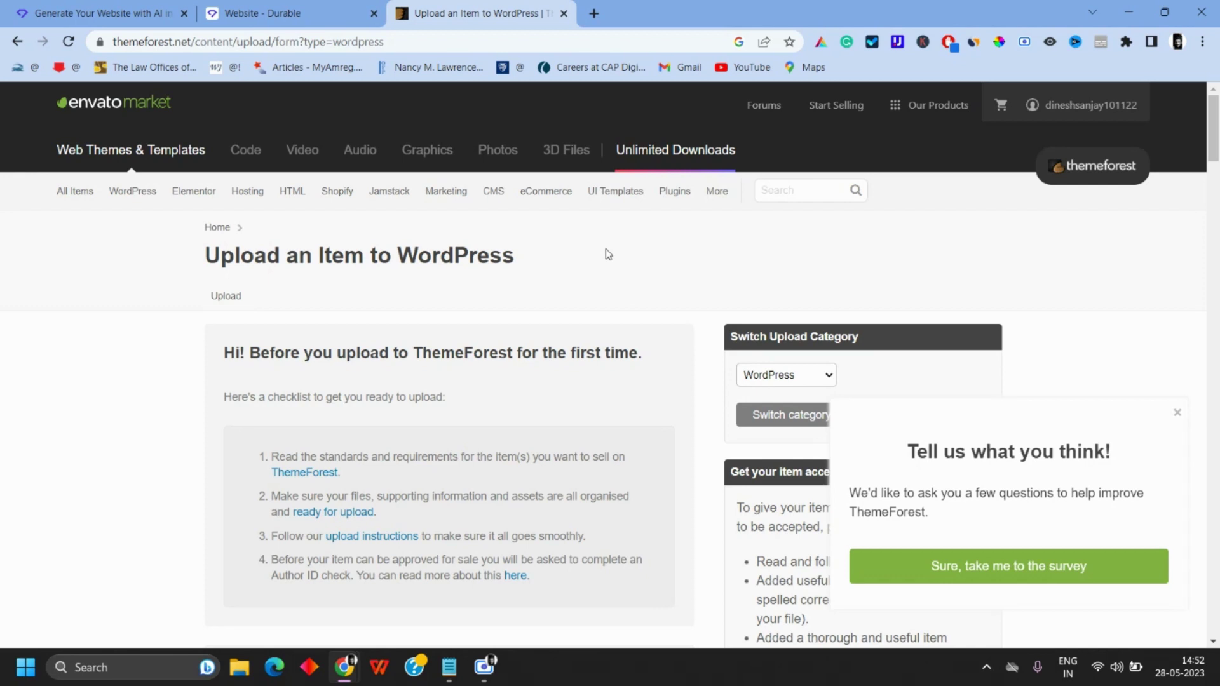